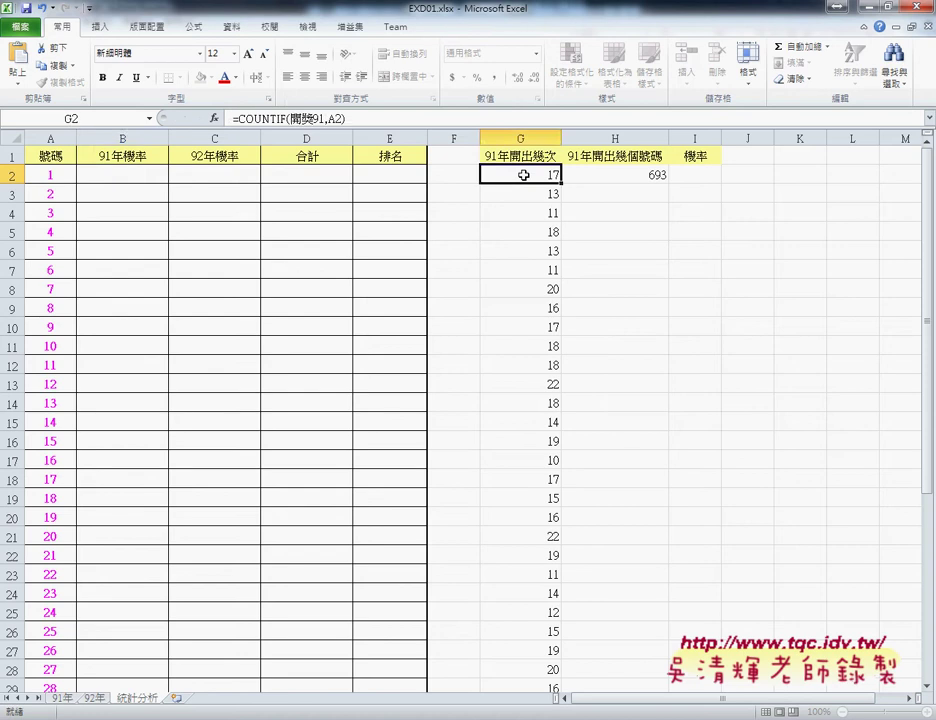
Step: Review the count formulas in G2 and H2 and copy G2's COUNTIF formula text
{"action": "left_click", "coordinate": [645, 177]}
{"action": "left_click", "coordinate": [544, 175]}
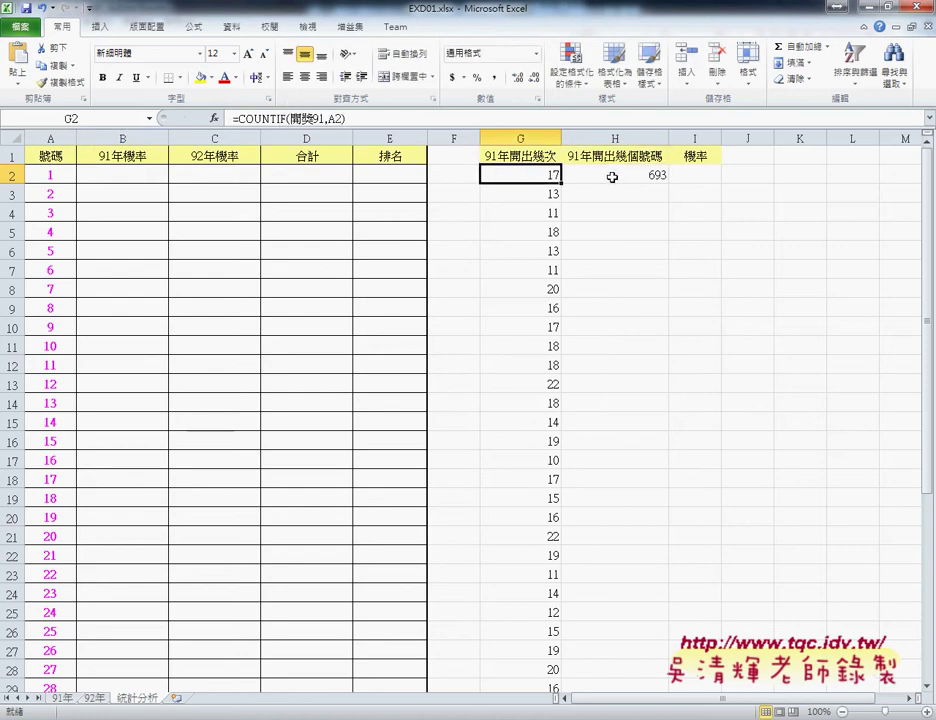
{"action": "left_click", "coordinate": [612, 175]}
{"action": "left_click", "coordinate": [537, 175]}
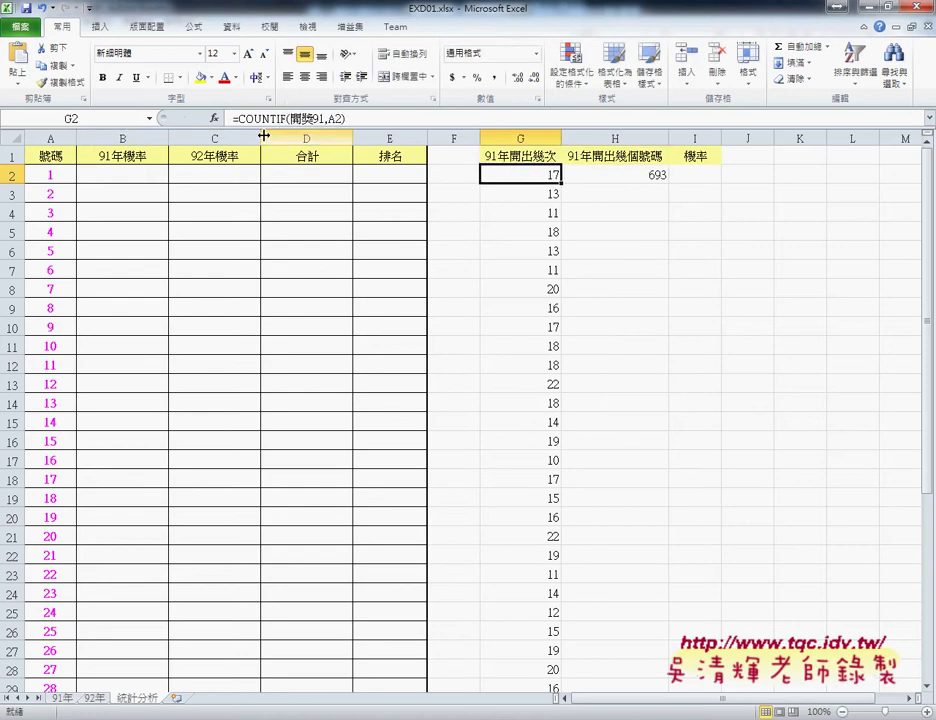
{"action": "left_click", "coordinate": [135, 177]}
{"action": "left_click", "coordinate": [496, 175]}
{"action": "left_click_drag", "start_coordinate": [345, 118], "coordinate": [222, 120]}
{"action": "key", "text": "ctrl+c"}
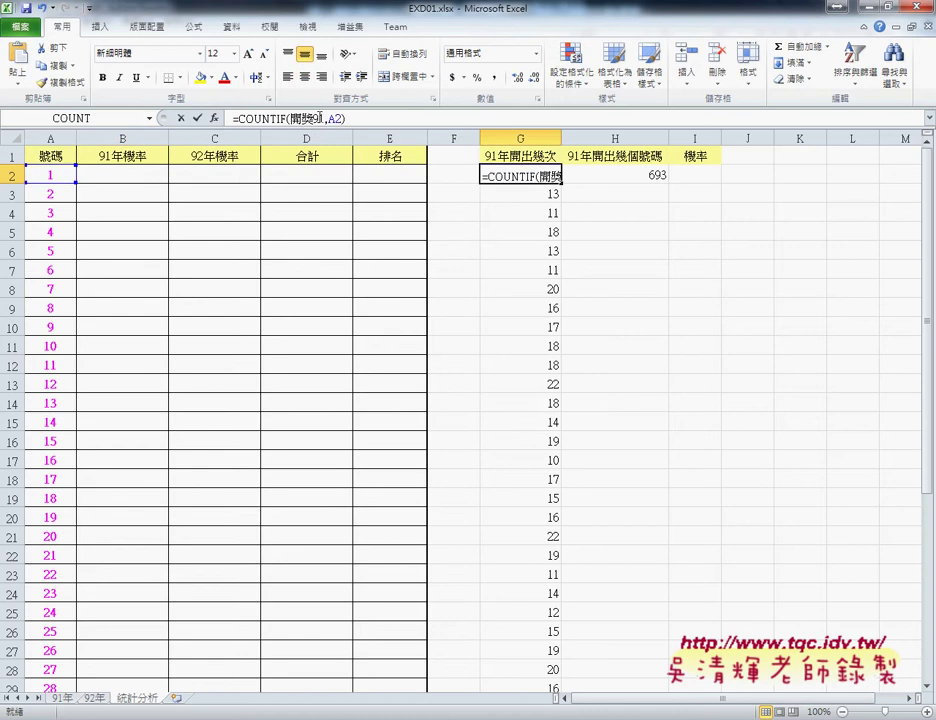
{"action": "left_click", "coordinate": [197, 118]}
Step: Enter =COUNTIF(開獎91,A2)/COUNT(開獎91) in B2, giving 0.024531025
{"action": "left_click", "coordinate": [127, 175]}
{"action": "left_click", "coordinate": [251, 117]}
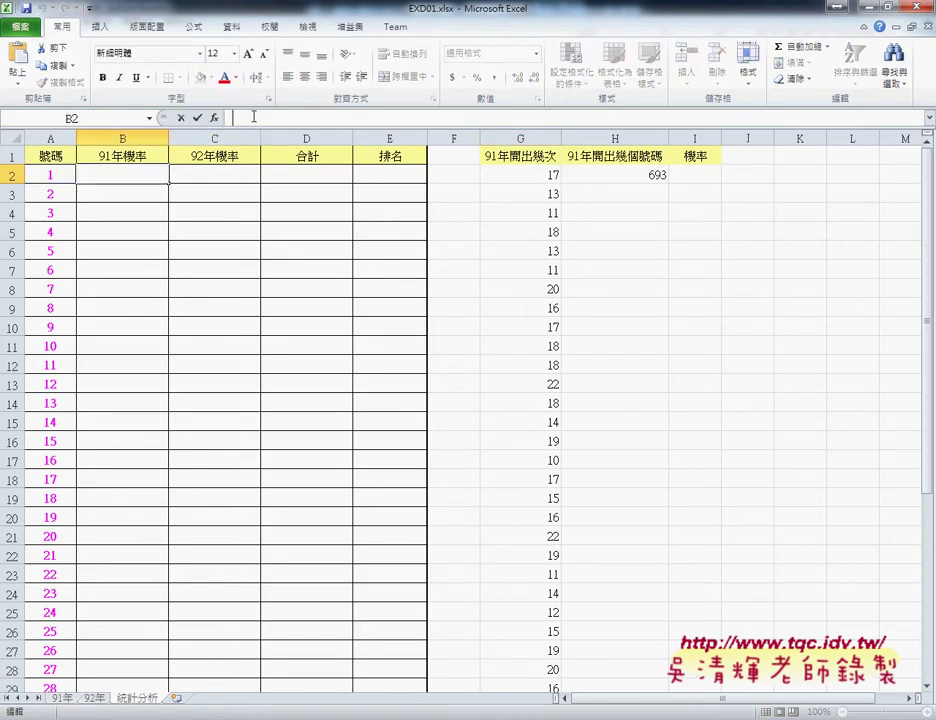
{"action": "key", "text": "ctrl+v"}
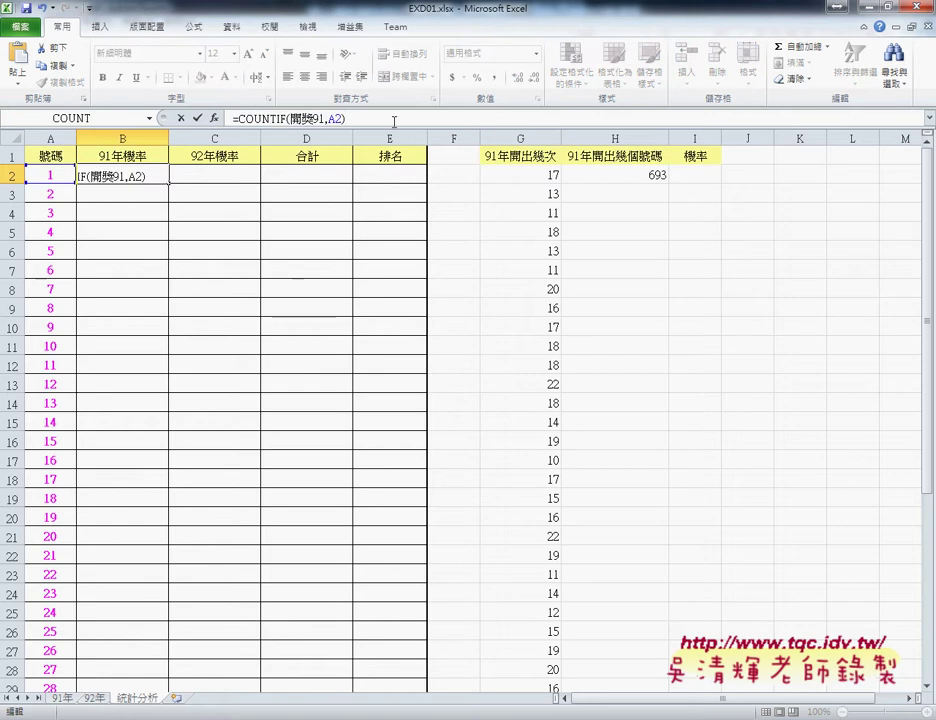
{"action": "type", "text": "/"}
{"action": "left_click", "coordinate": [149, 118]}
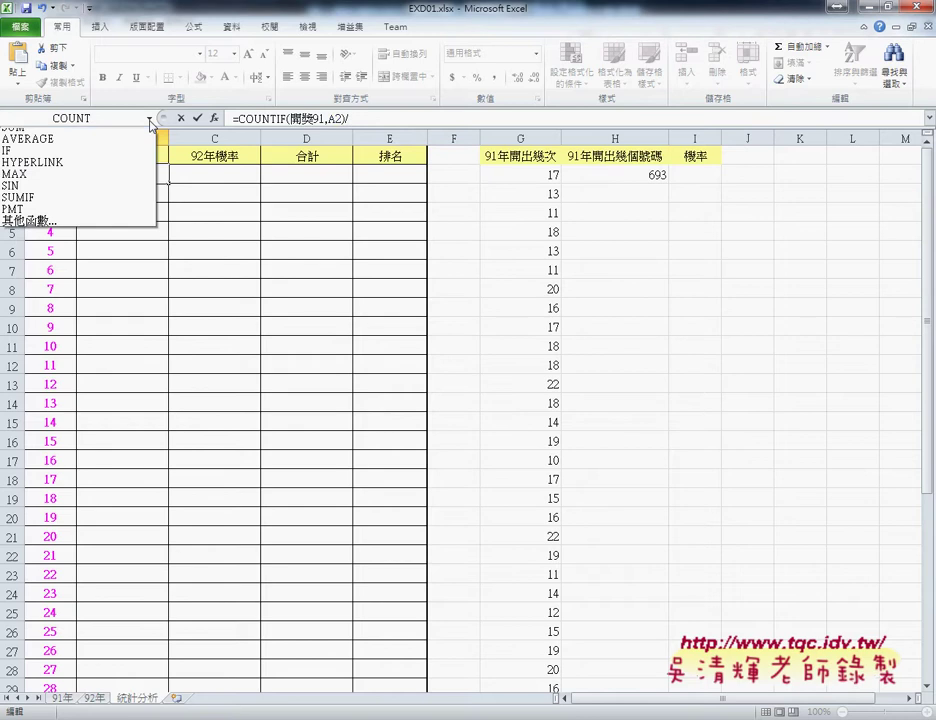
{"action": "left_click", "coordinate": [114, 137]}
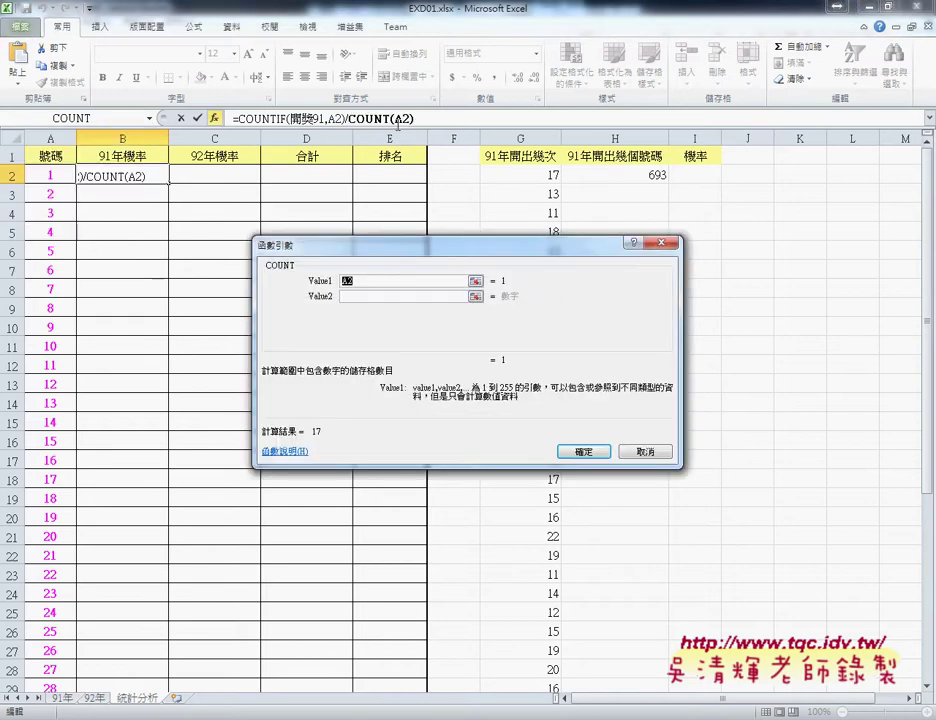
{"action": "key", "text": "F3"}
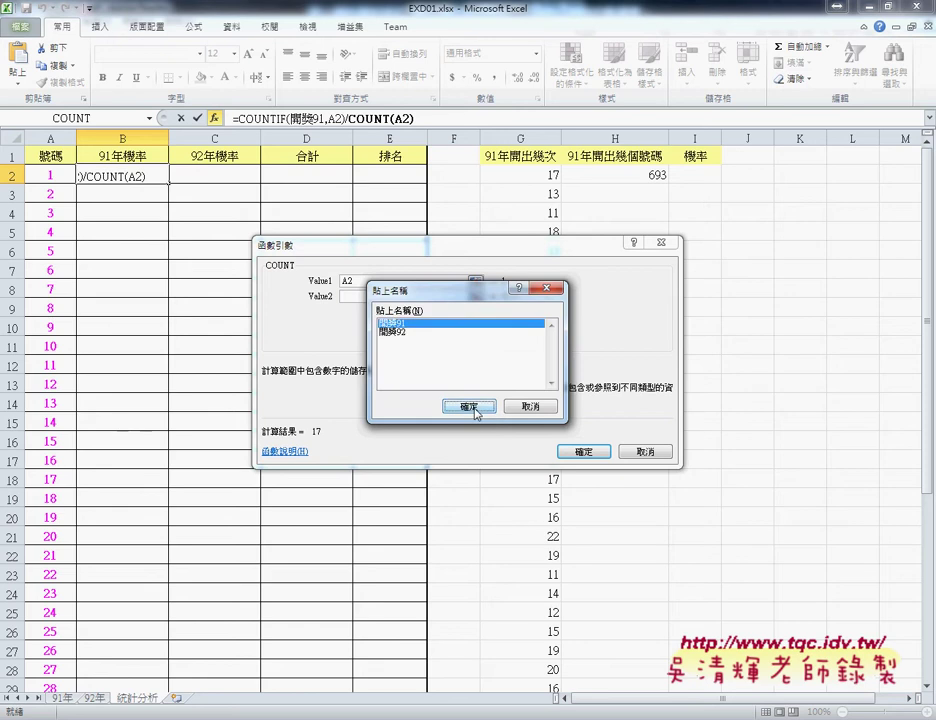
{"action": "left_click", "coordinate": [469, 406]}
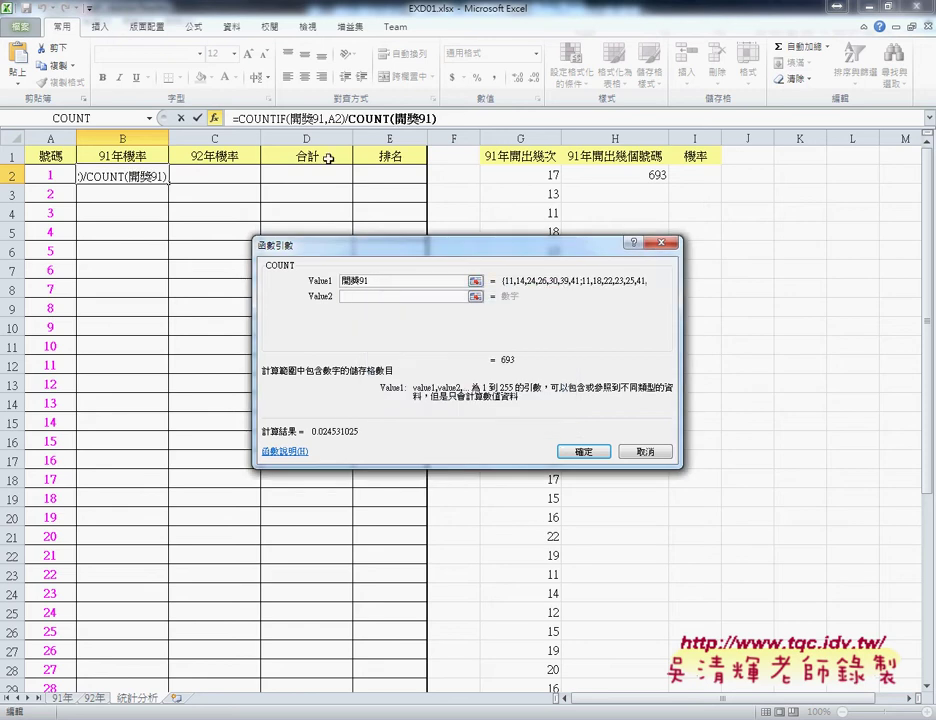
{"action": "left_click", "coordinate": [587, 454]}
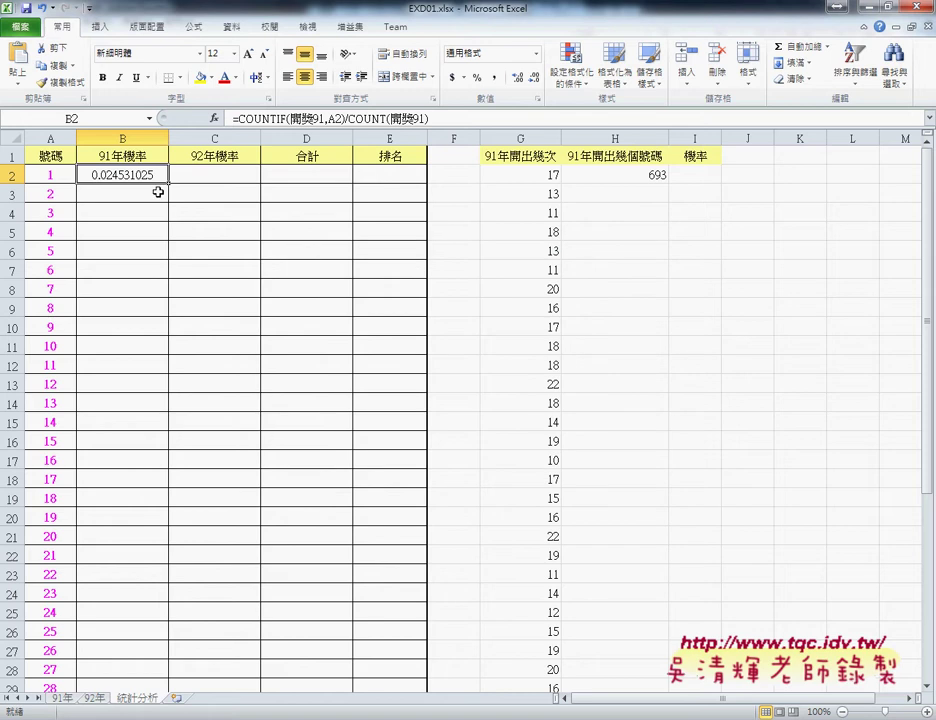
{"action": "mouse_move", "coordinate": [165, 185]}
{"action": "left_mouse_down"}
{"action": "mouse_move", "coordinate": [105, 172]}
{"action": "mouse_move", "coordinate": [165, 174]}
{"action": "left_mouse_up"}
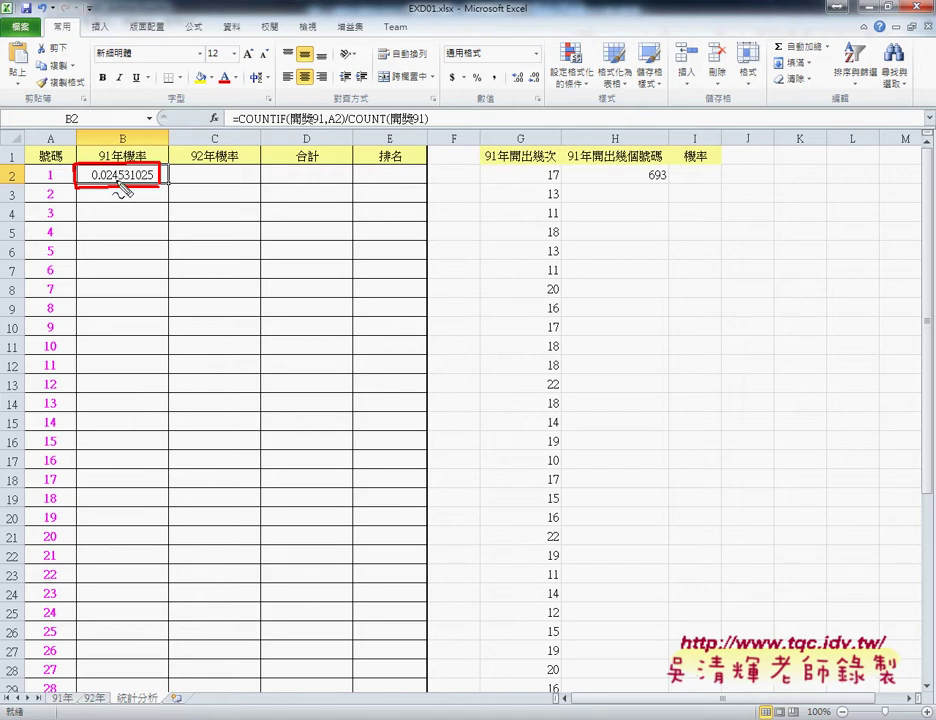
{"action": "key", "text": "Escape"}
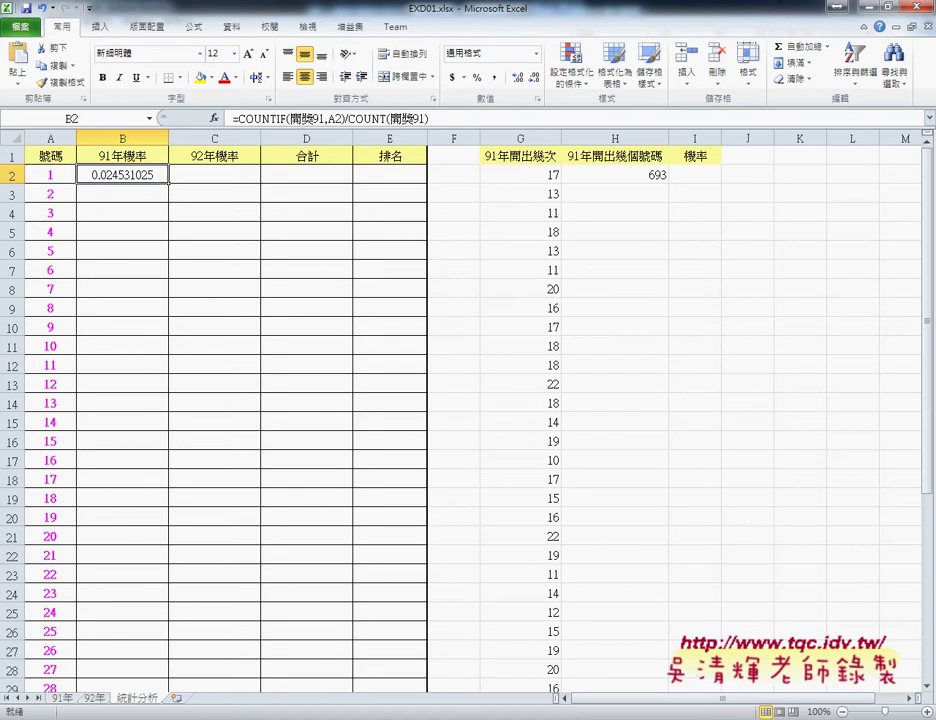
{"action": "mouse_move", "coordinate": [393, 719]}
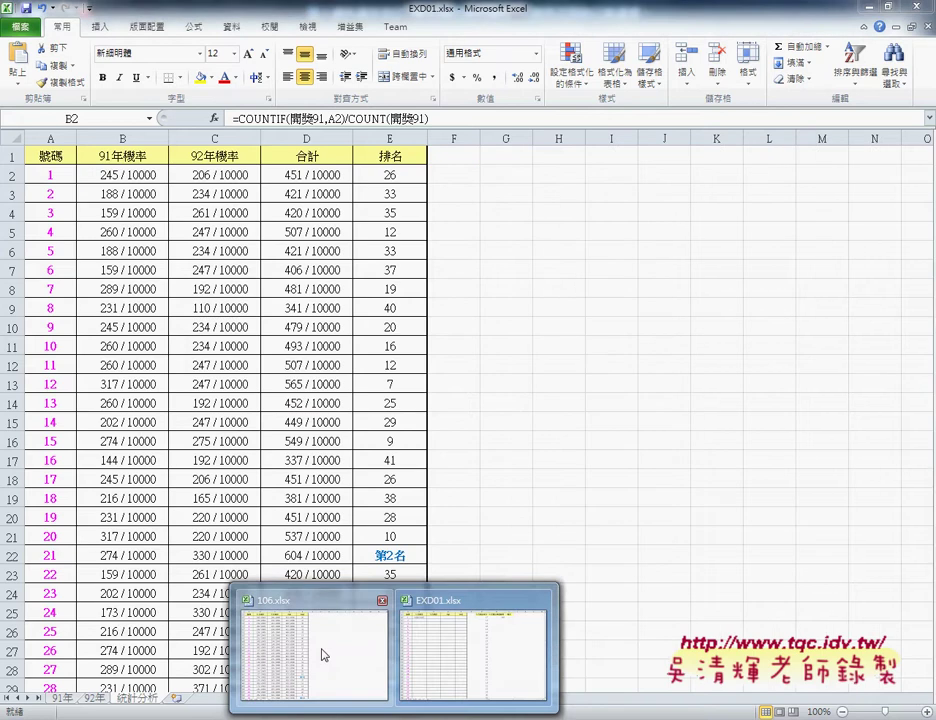
{"action": "left_click", "coordinate": [324, 653]}
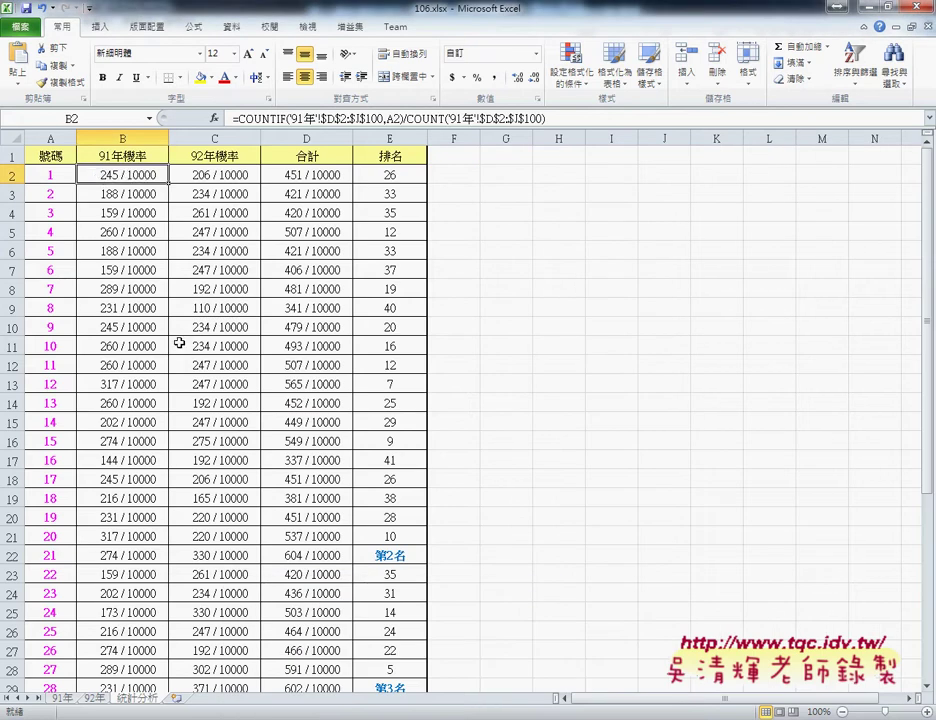
{"action": "mouse_move", "coordinate": [393, 719]}
{"action": "left_click", "coordinate": [437, 688]}
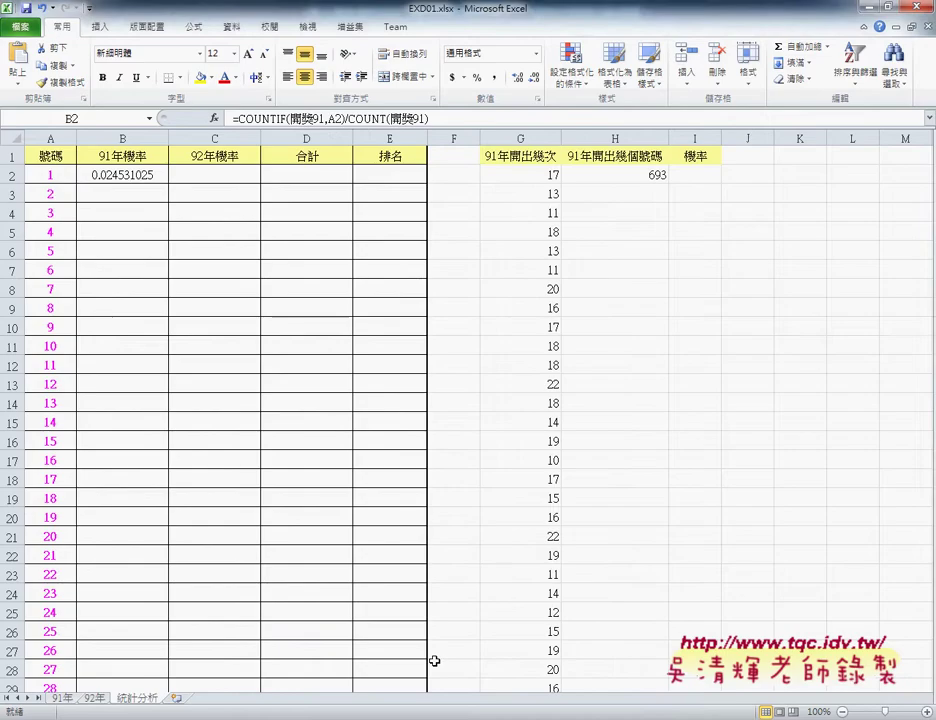
Step: Give B2 the custom ?/10000 fraction format and fill its formula down column B
{"action": "right_click", "coordinate": [132, 177]}
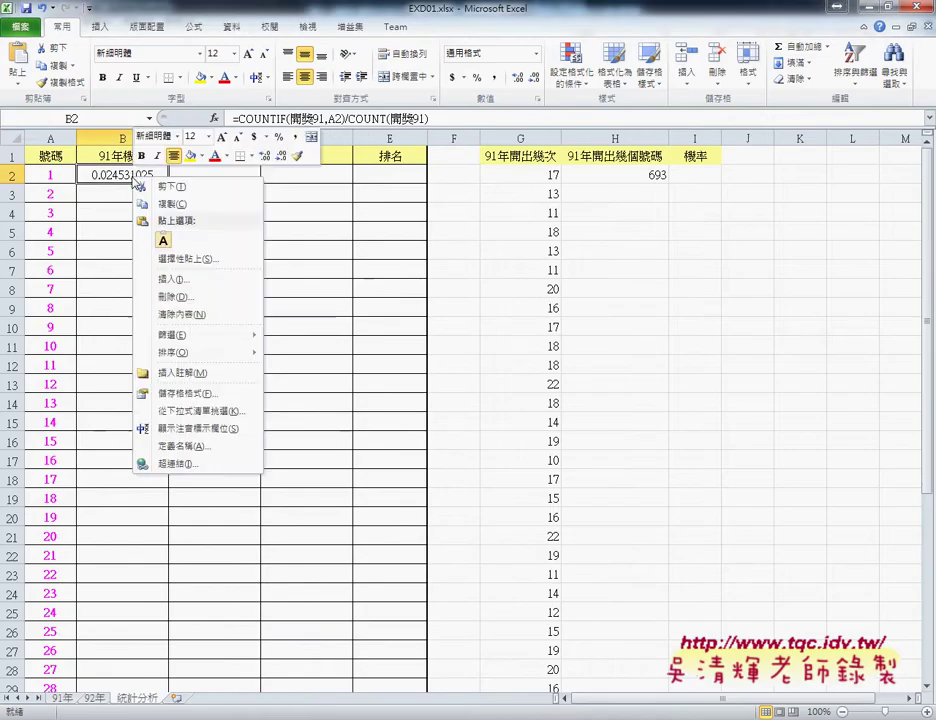
{"action": "left_click", "coordinate": [205, 395]}
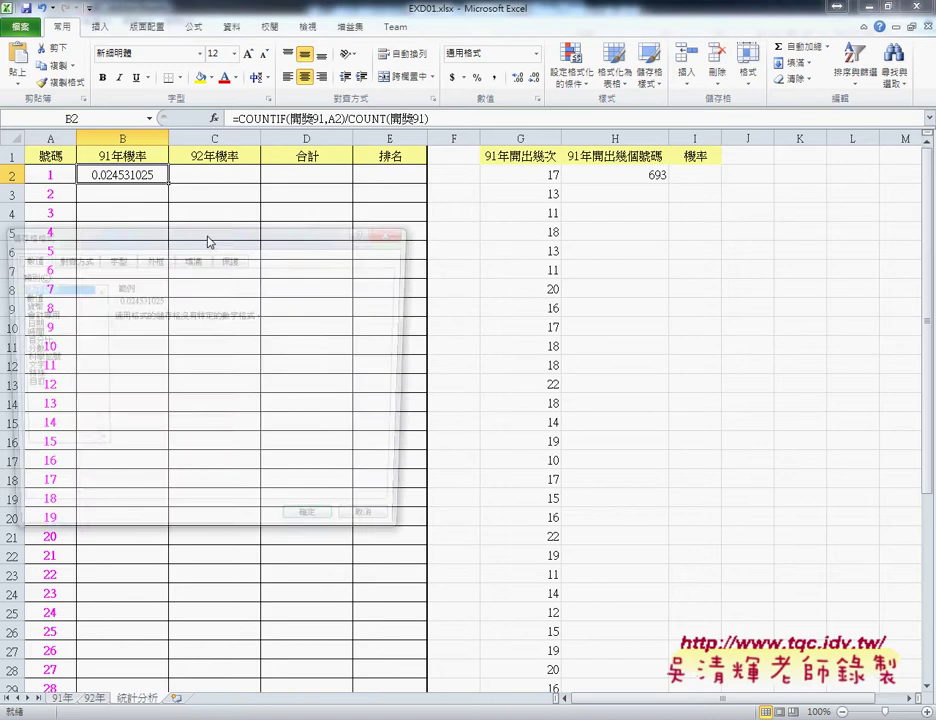
{"action": "mouse_move", "coordinate": [286, 236]}
{"action": "left_mouse_down"}
{"action": "mouse_move", "coordinate": [366, 219]}
{"action": "mouse_move", "coordinate": [530, 209]}
{"action": "left_mouse_up"}
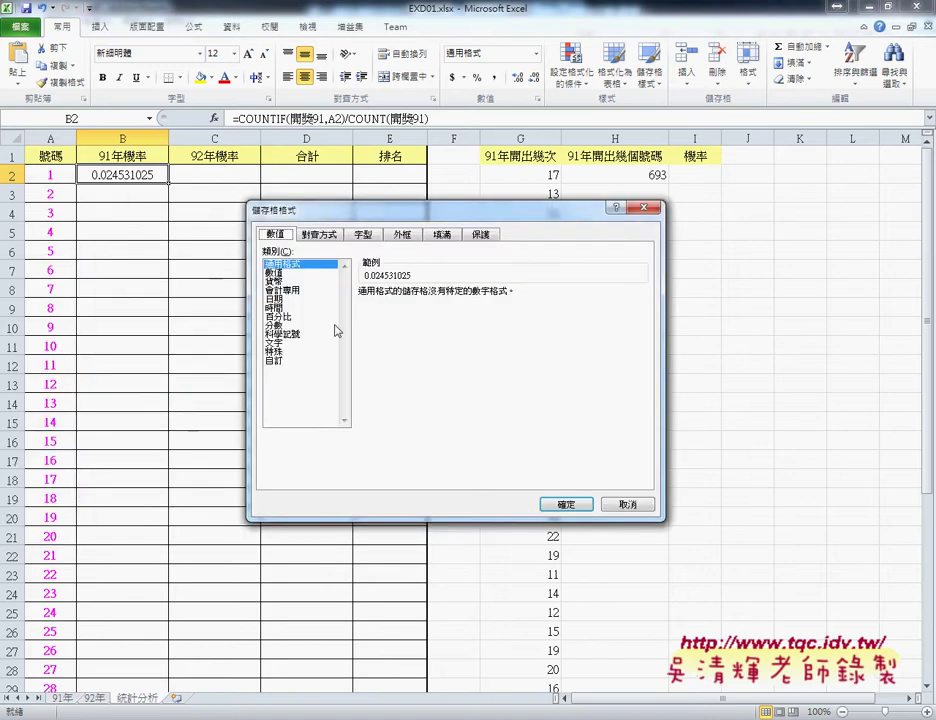
{"action": "left_click", "coordinate": [274, 360]}
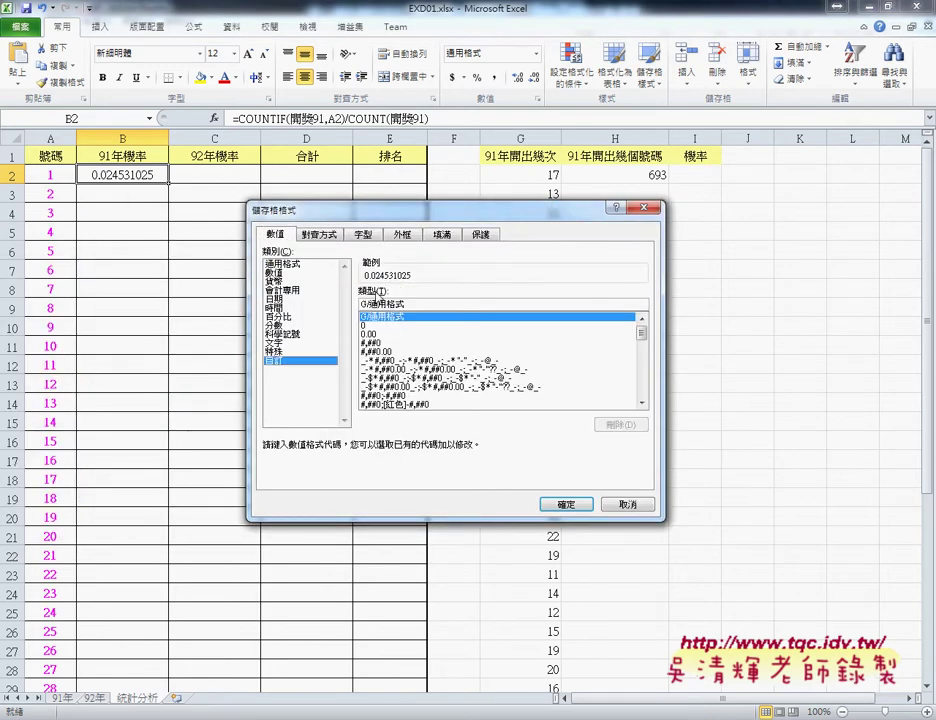
{"action": "left_click_drag", "start_coordinate": [405, 304], "coordinate": [357, 306]}
{"action": "type", "text": "?"}
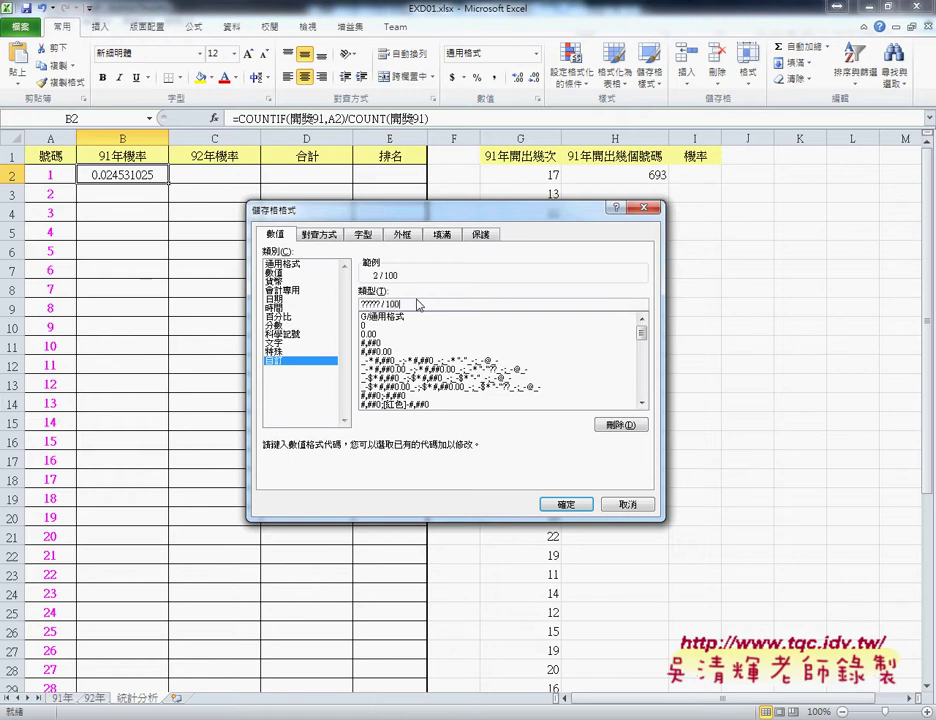
{"action": "type", "text": "000"}
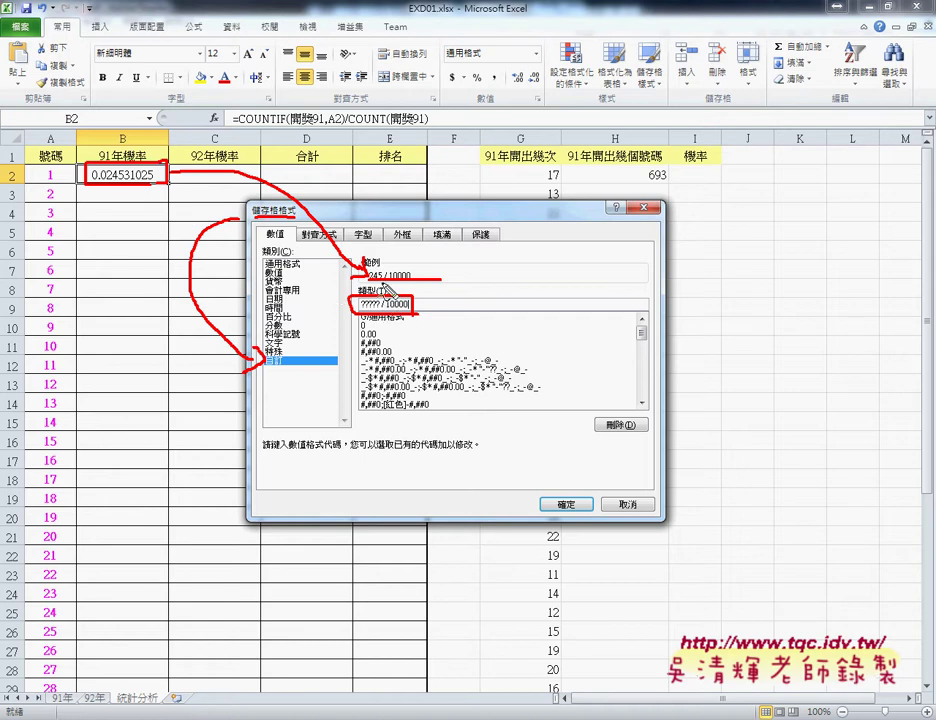
{"action": "key", "text": "Escape"}
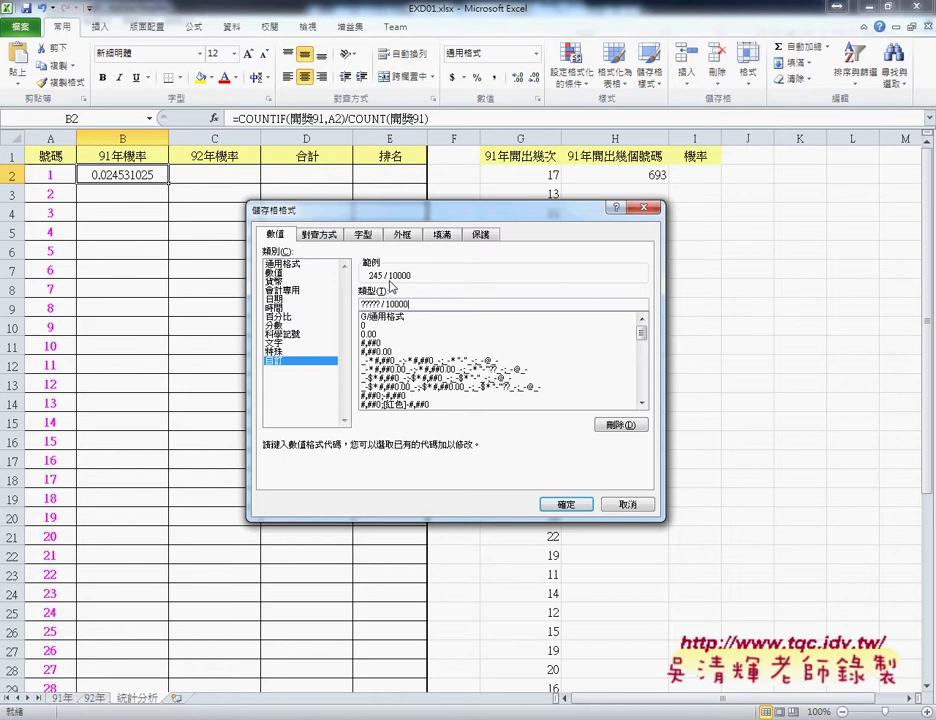
{"action": "left_click", "coordinate": [566, 504]}
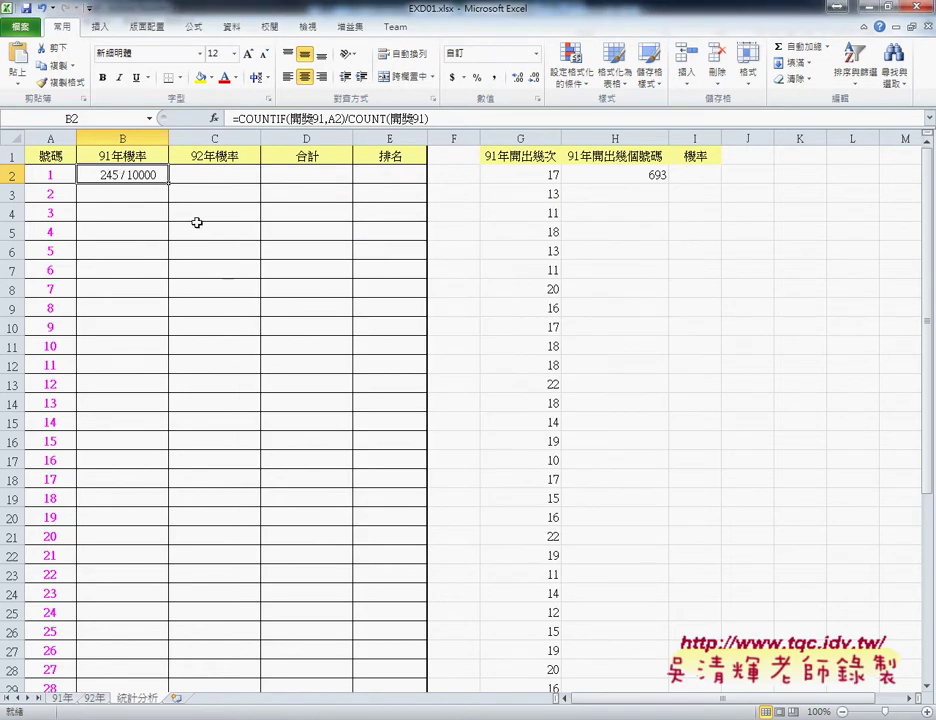
{"action": "double_click", "coordinate": [169, 182]}
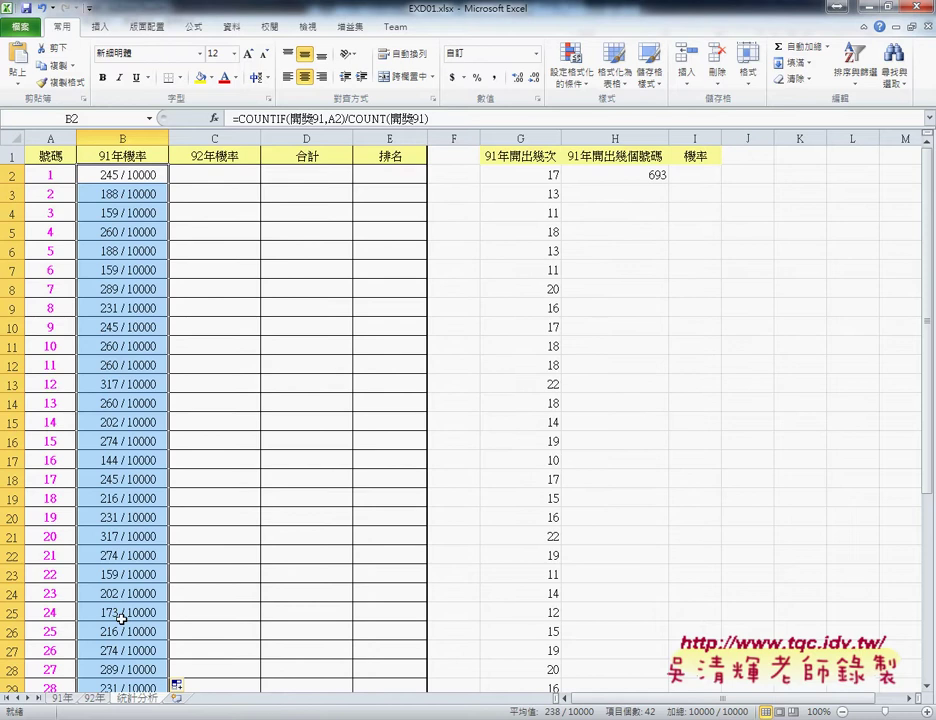
{"action": "left_click", "coordinate": [217, 176]}
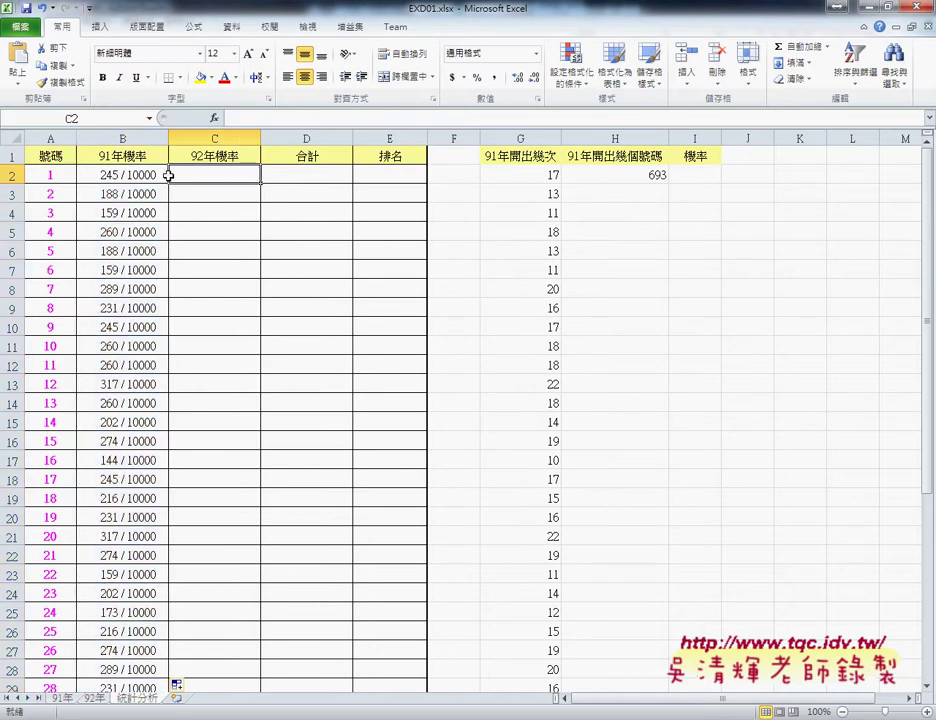
Step: Copy B2's year-91 probability formula into C2
{"action": "left_click", "coordinate": [160, 176]}
{"action": "left_click", "coordinate": [460, 118]}
{"action": "left_click_drag", "start_coordinate": [460, 118], "coordinate": [233, 118]}
{"action": "key", "text": "ctrl+c"}
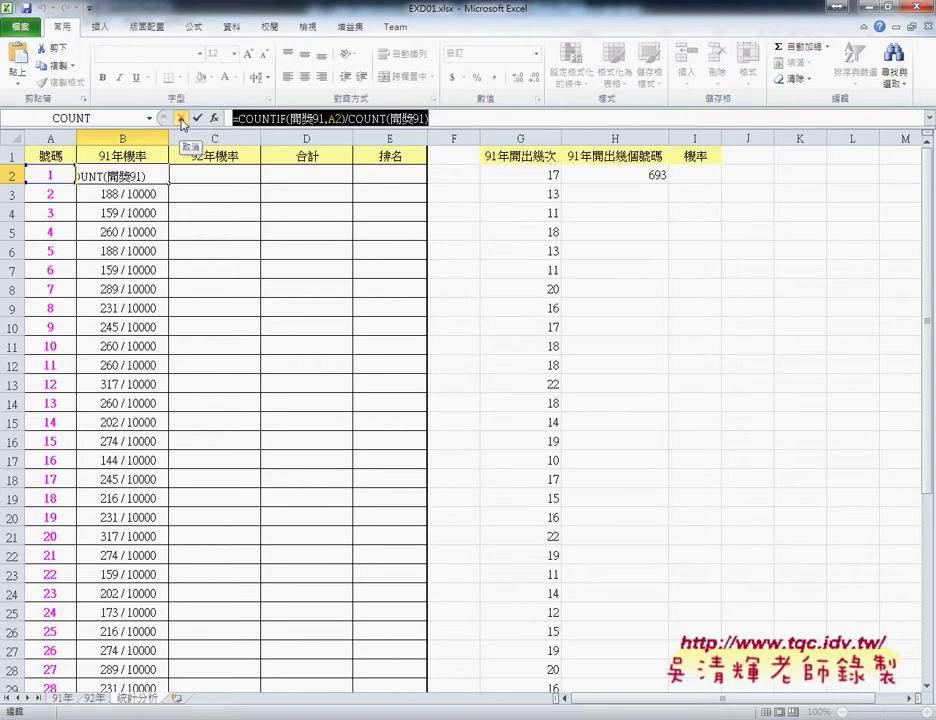
{"action": "left_click", "coordinate": [183, 119]}
{"action": "left_click", "coordinate": [208, 178]}
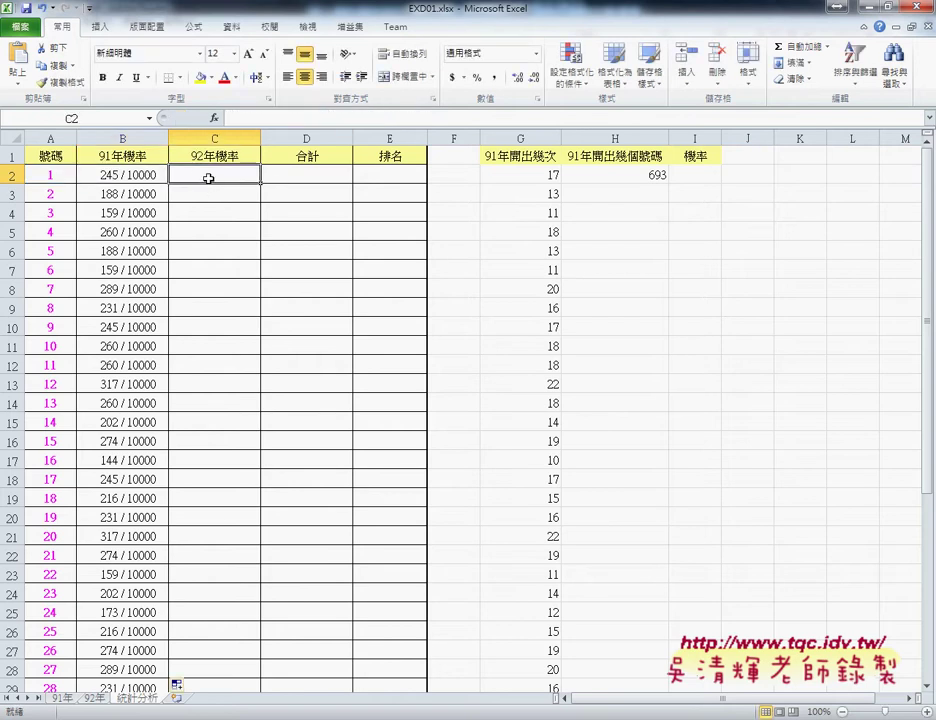
{"action": "key", "text": "ctrl+v"}
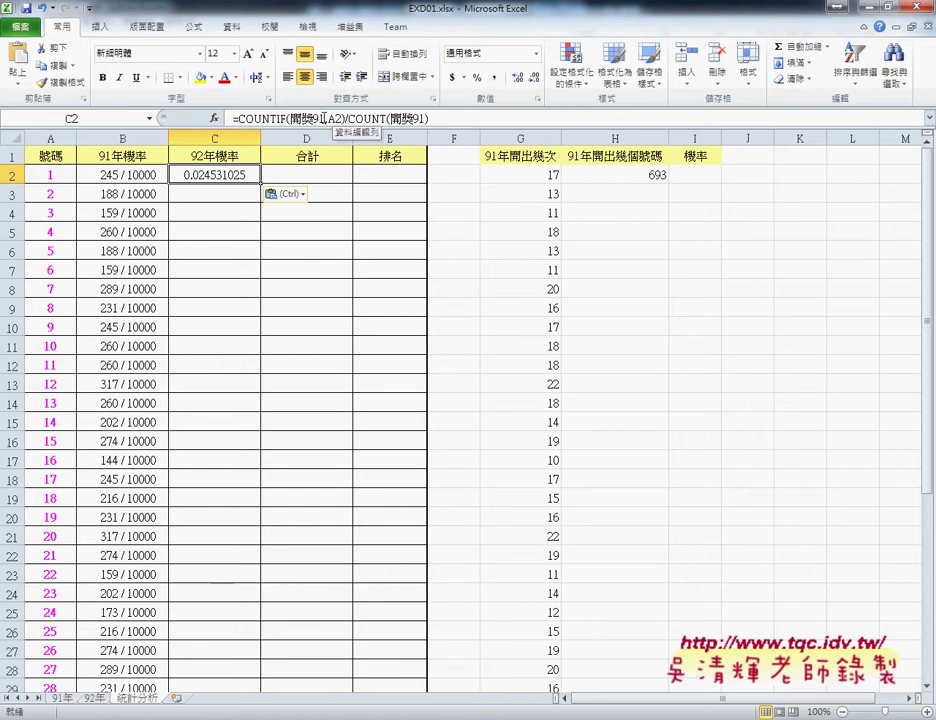
Step: Change both 開獎91 range names in C2's formula to 開獎92
{"action": "left_click", "coordinate": [323, 119]}
{"action": "key", "text": "BackSpace"}
{"action": "type", "text": "2"}
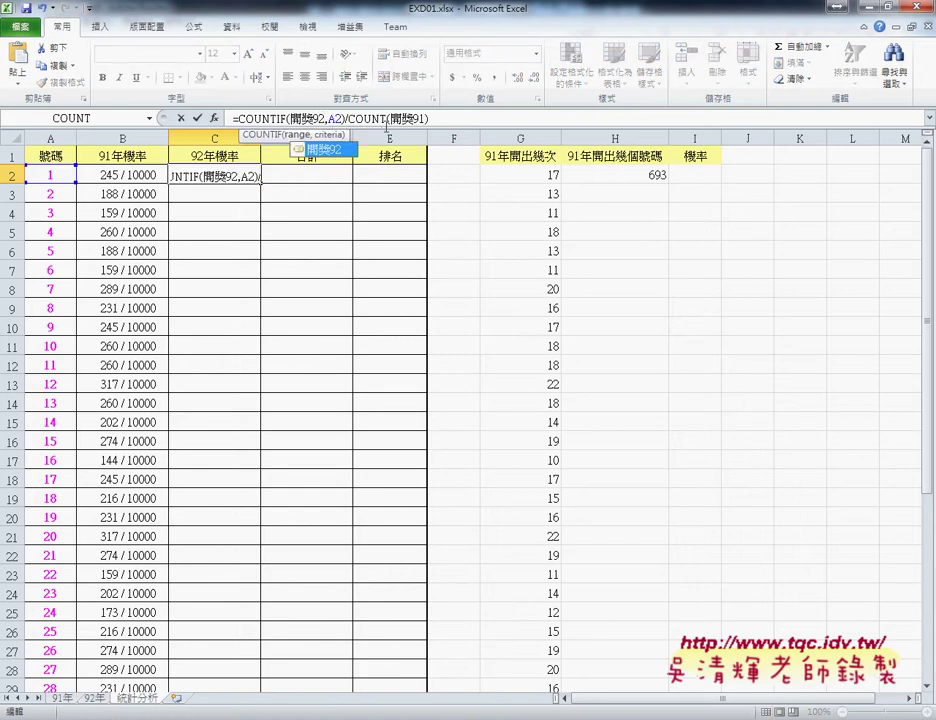
{"action": "left_click", "coordinate": [426, 119]}
{"action": "key", "text": "BackSpace"}
{"action": "type", "text": "2"}
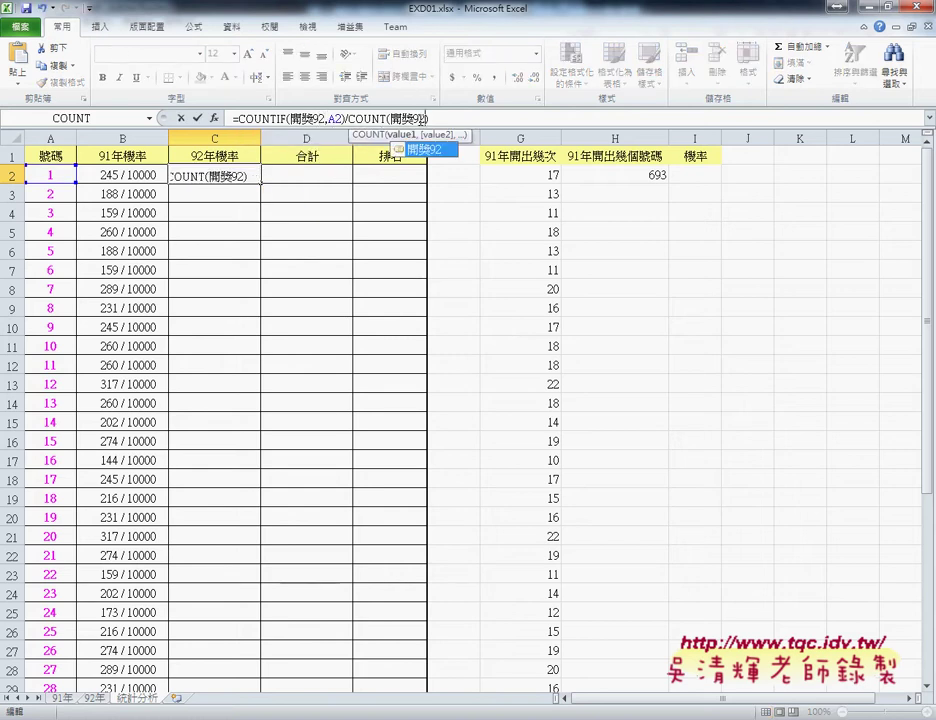
{"action": "left_click", "coordinate": [197, 118]}
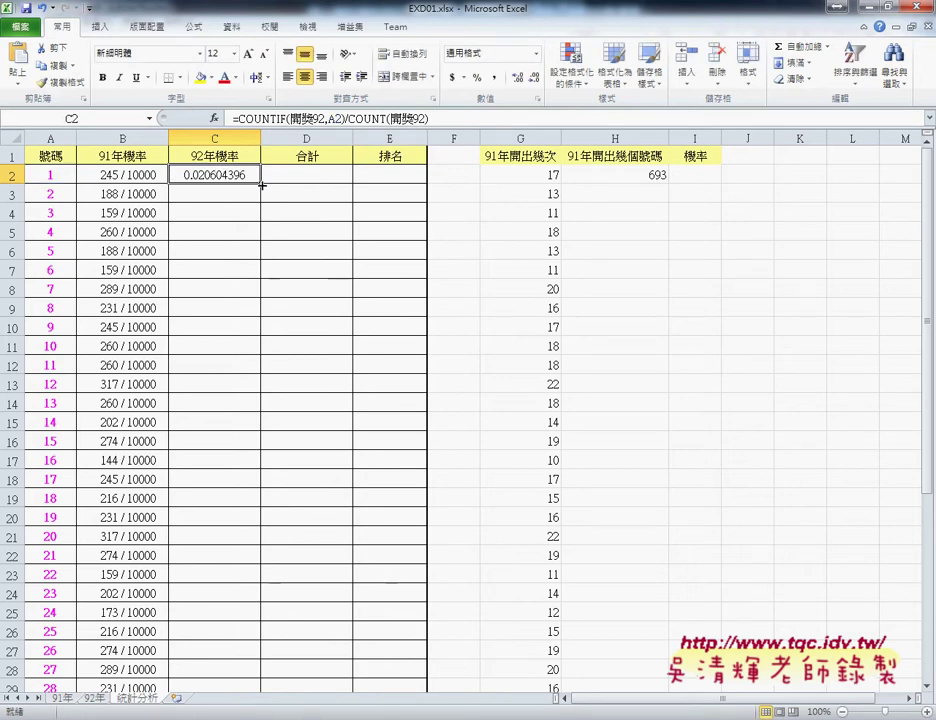
Step: Fill C2's formula down to row 29 and paint B2's fraction format onto column C
{"action": "double_click", "coordinate": [262, 184]}
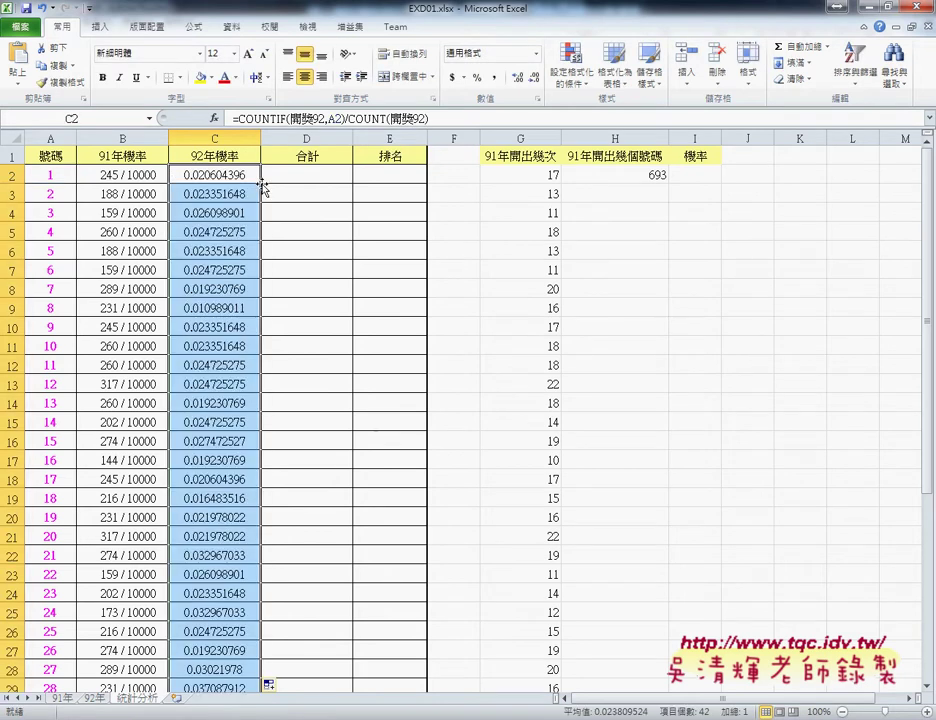
{"action": "left_click", "coordinate": [80, 175]}
{"action": "left_click", "coordinate": [62, 84]}
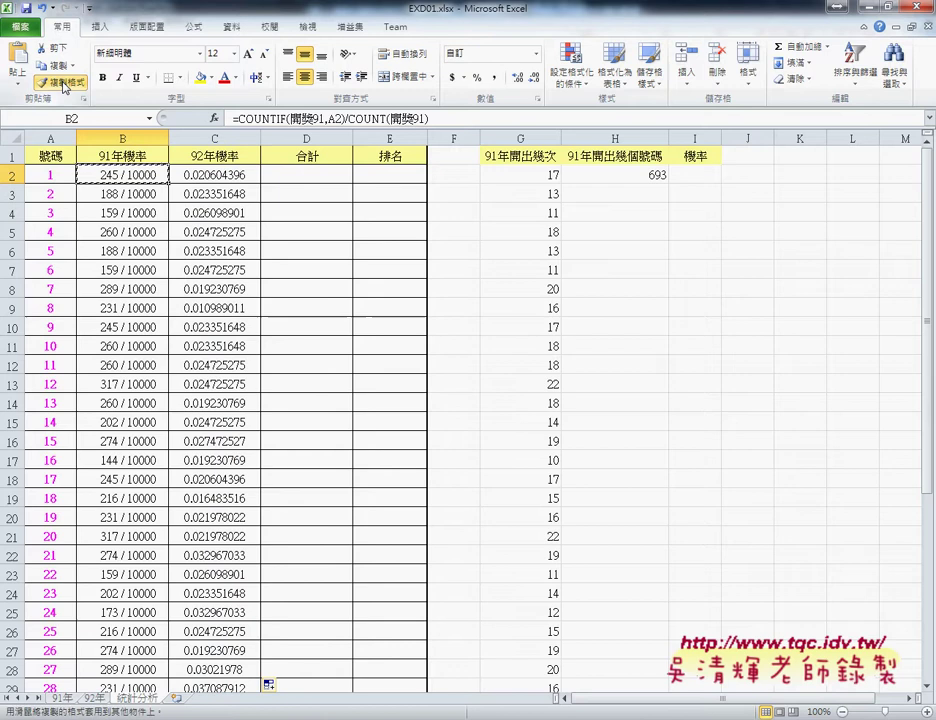
{"action": "left_click", "coordinate": [236, 177]}
{"action": "double_click", "coordinate": [261, 183]}
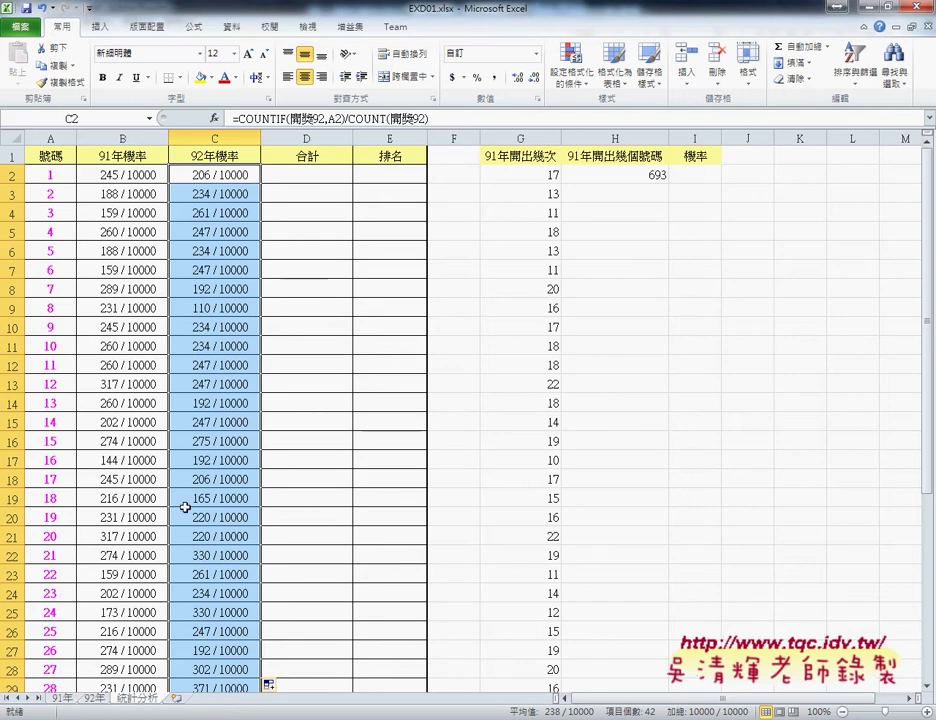
{"action": "left_click", "coordinate": [63, 700]}
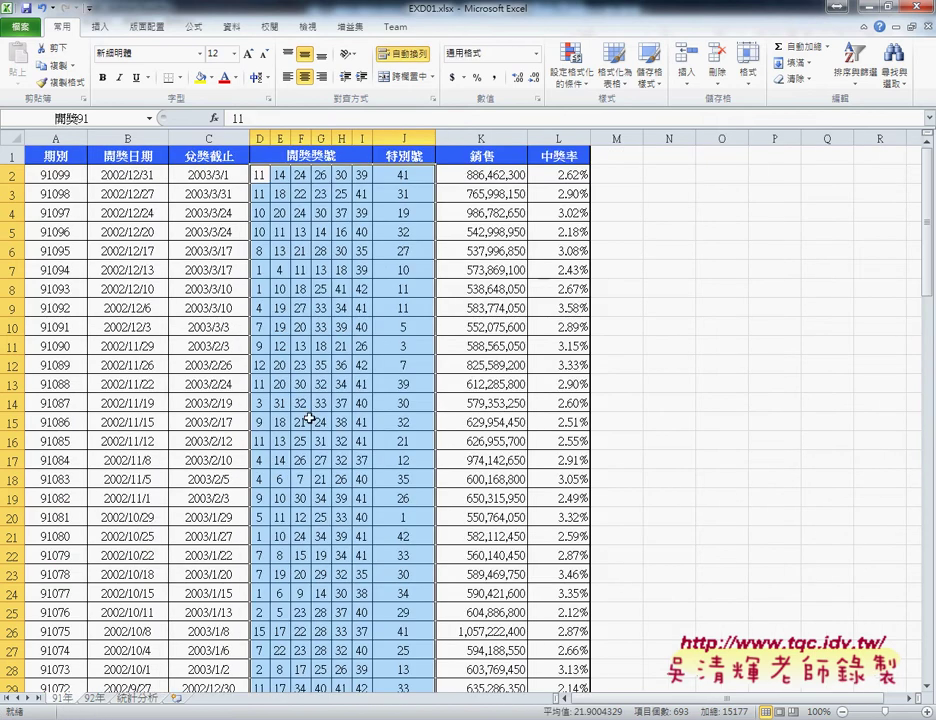
{"action": "left_click", "coordinate": [101, 118]}
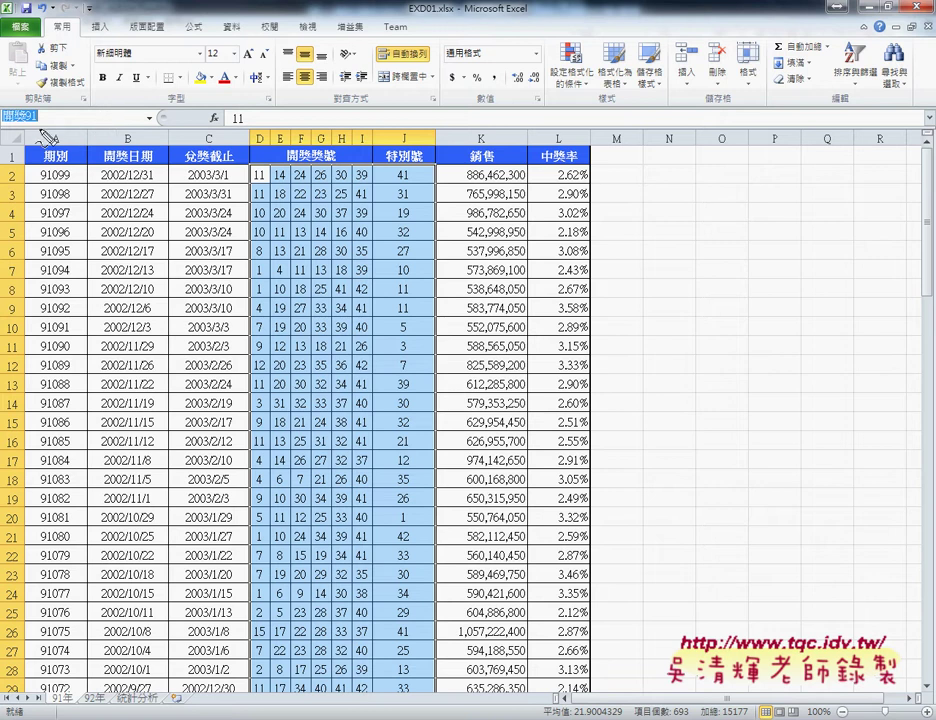
{"action": "left_click_drag", "start_coordinate": [36, 107], "coordinate": [42, 118]}
{"action": "mouse_move", "coordinate": [229, 403]}
{"action": "left_mouse_down"}
{"action": "mouse_move", "coordinate": [492, 362]}
{"action": "mouse_move", "coordinate": [255, 138]}
{"action": "mouse_move", "coordinate": [72, 88]}
{"action": "left_mouse_up"}
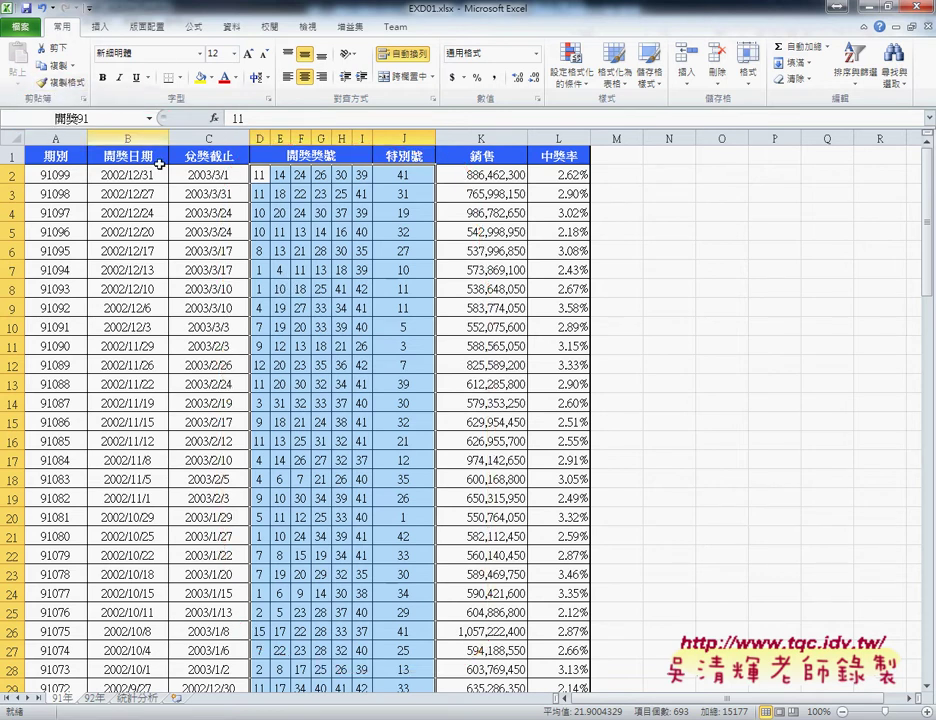
{"action": "left_click", "coordinate": [102, 707]}
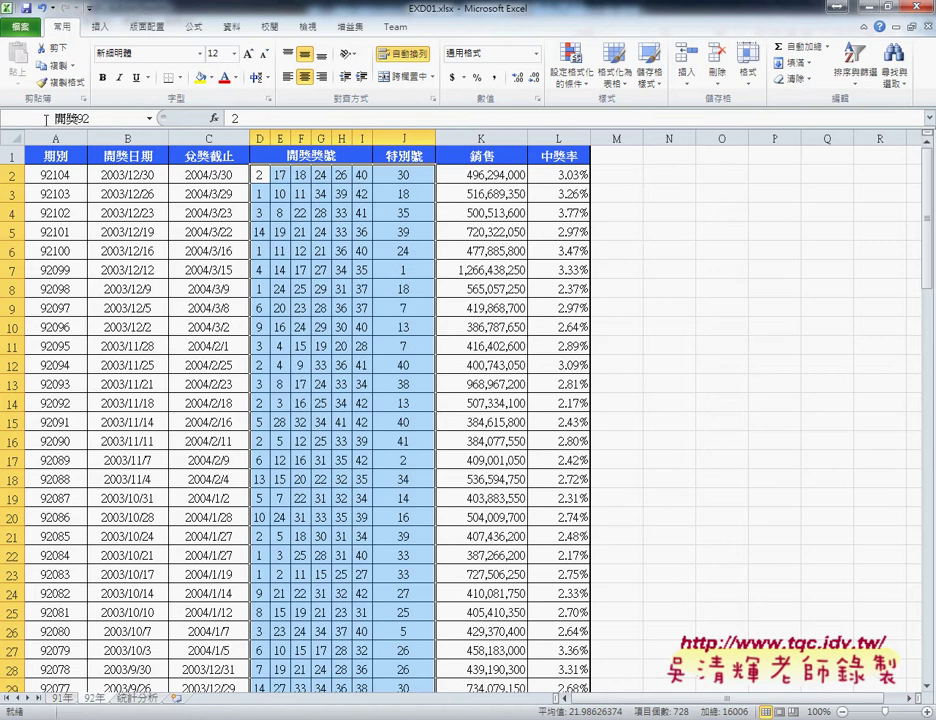
{"action": "left_click", "coordinate": [143, 700]}
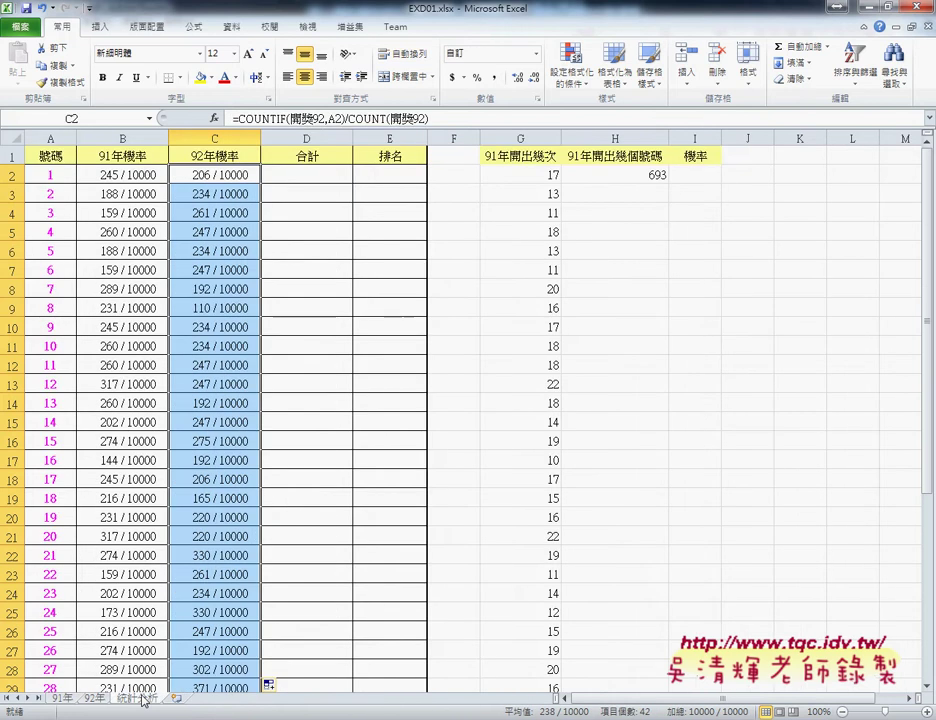
Step: Annotate the 91年開出幾次 heading, number 1 in A2, count 17 in G2, and COUNTIF
{"action": "left_click", "coordinate": [538, 173]}
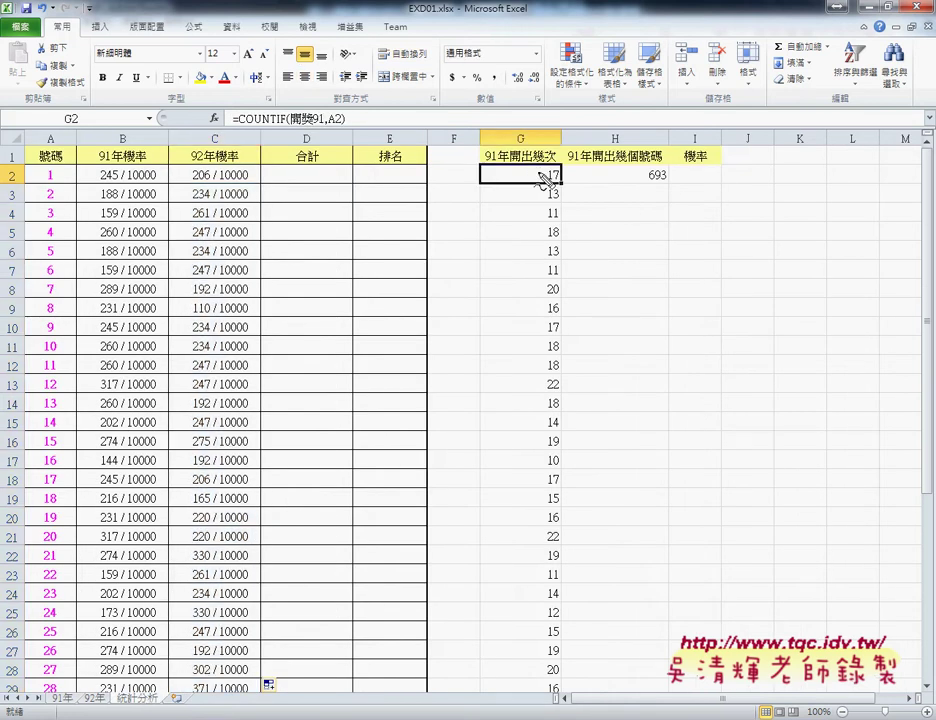
{"action": "left_click_drag", "start_coordinate": [556, 160], "coordinate": [486, 162]}
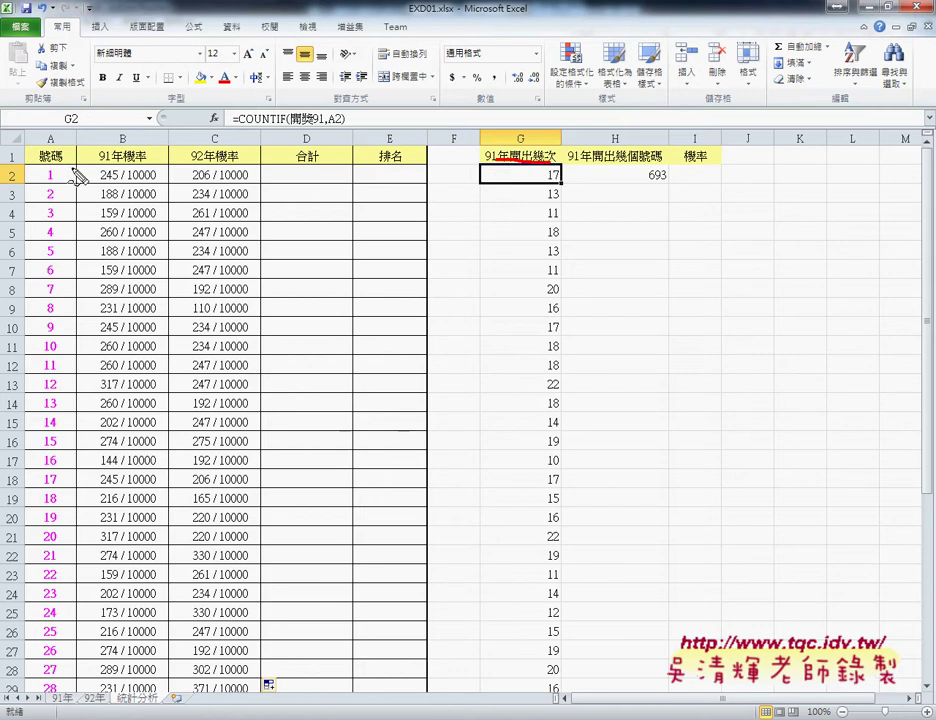
{"action": "left_click_drag", "start_coordinate": [50, 156], "coordinate": [62, 187]}
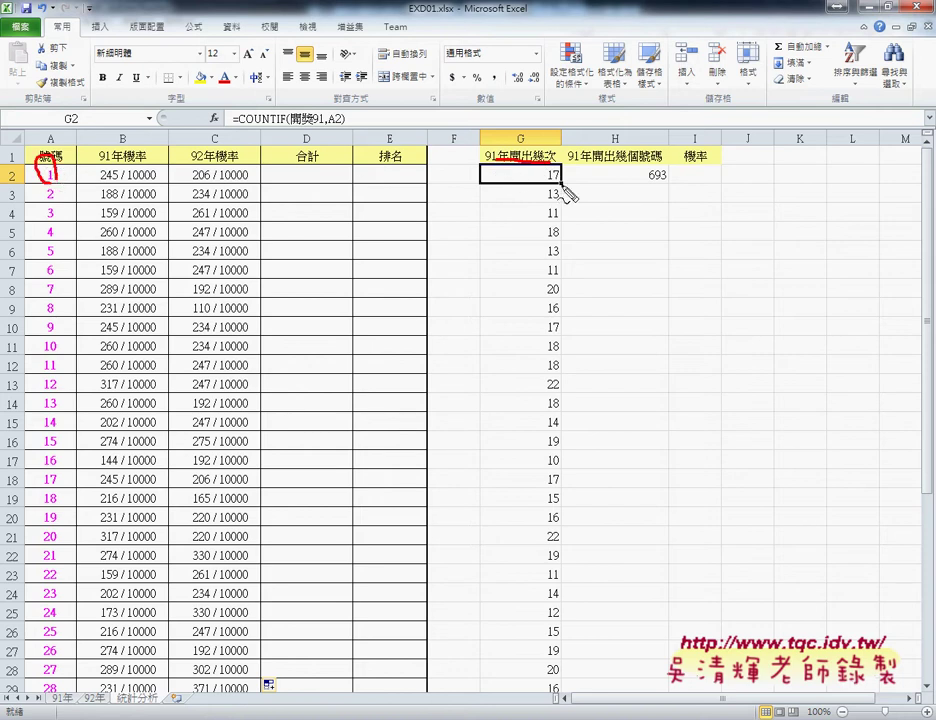
{"action": "left_click_drag", "start_coordinate": [556, 168], "coordinate": [549, 178]}
{"action": "key", "text": "Escape"}
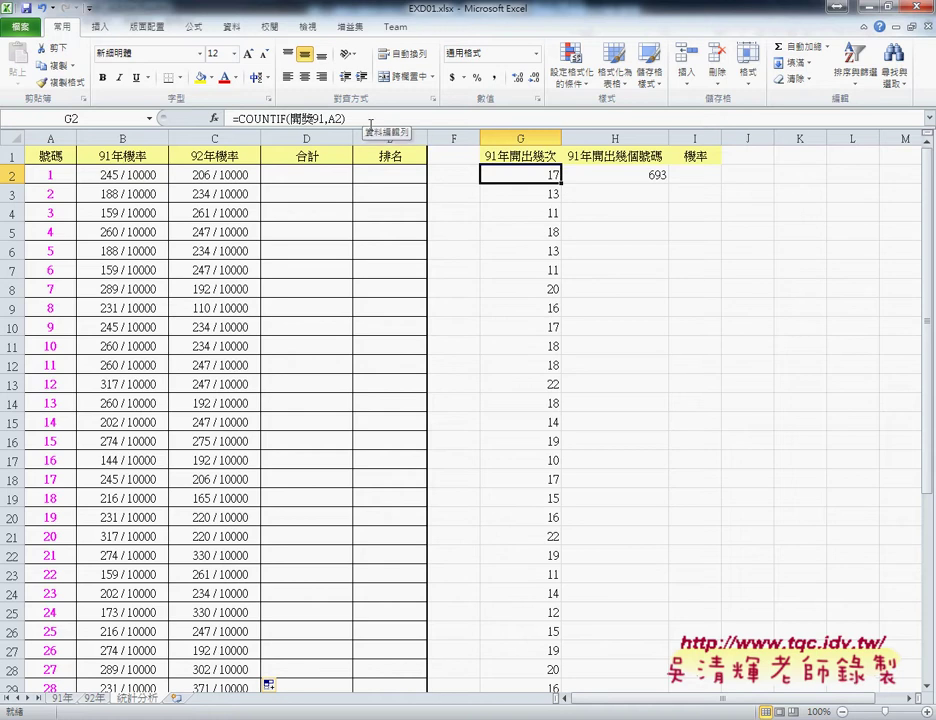
{"action": "left_click_drag", "start_coordinate": [240, 126], "coordinate": [284, 125]}
Step: Change G2's COUNTIF criterion from A2+A2 back to A2, giving 17
{"action": "left_click", "coordinate": [268, 118]}
{"action": "left_click", "coordinate": [216, 118]}
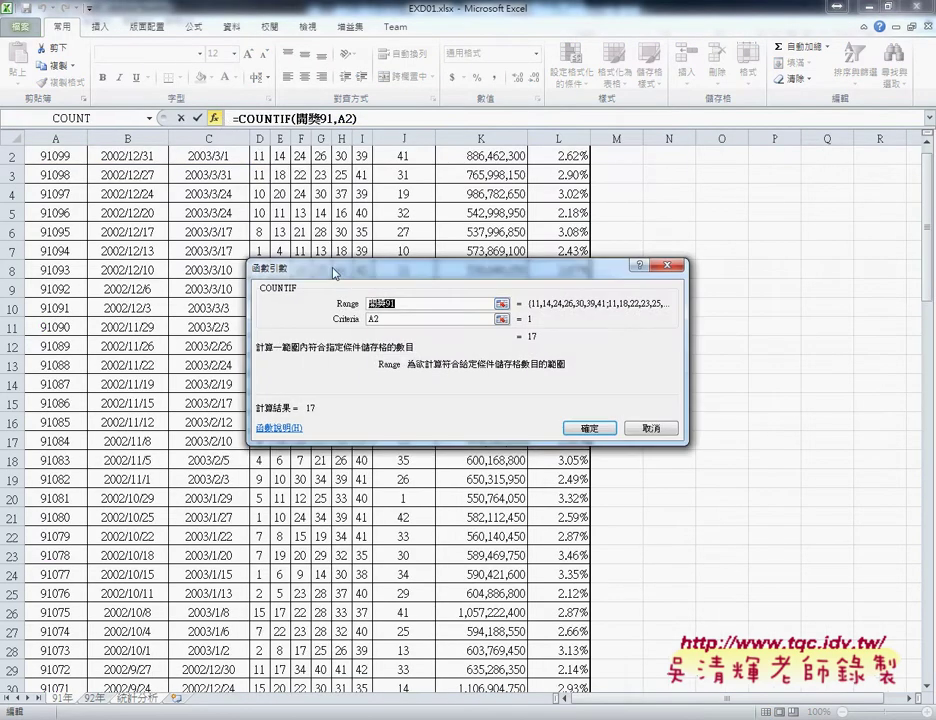
{"action": "left_click", "coordinate": [398, 304]}
{"action": "left_click_drag", "start_coordinate": [371, 303], "coordinate": [402, 304]}
{"action": "left_click", "coordinate": [394, 321]}
{"action": "type", "text": "+"}
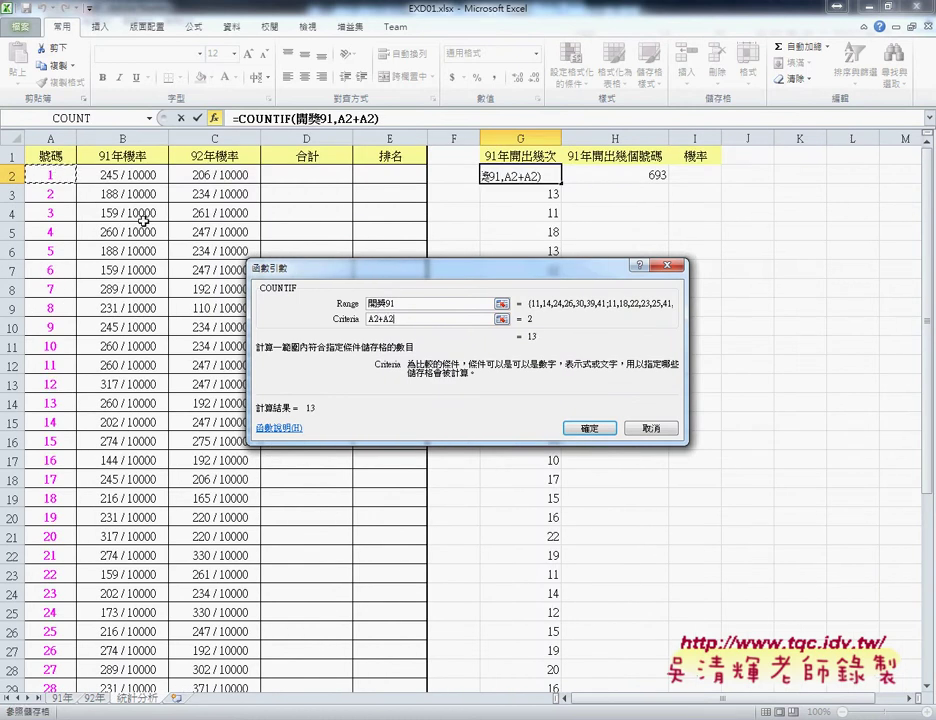
{"action": "left_click_drag", "start_coordinate": [396, 319], "coordinate": [367, 319]}
{"action": "left_click", "coordinate": [61, 176]}
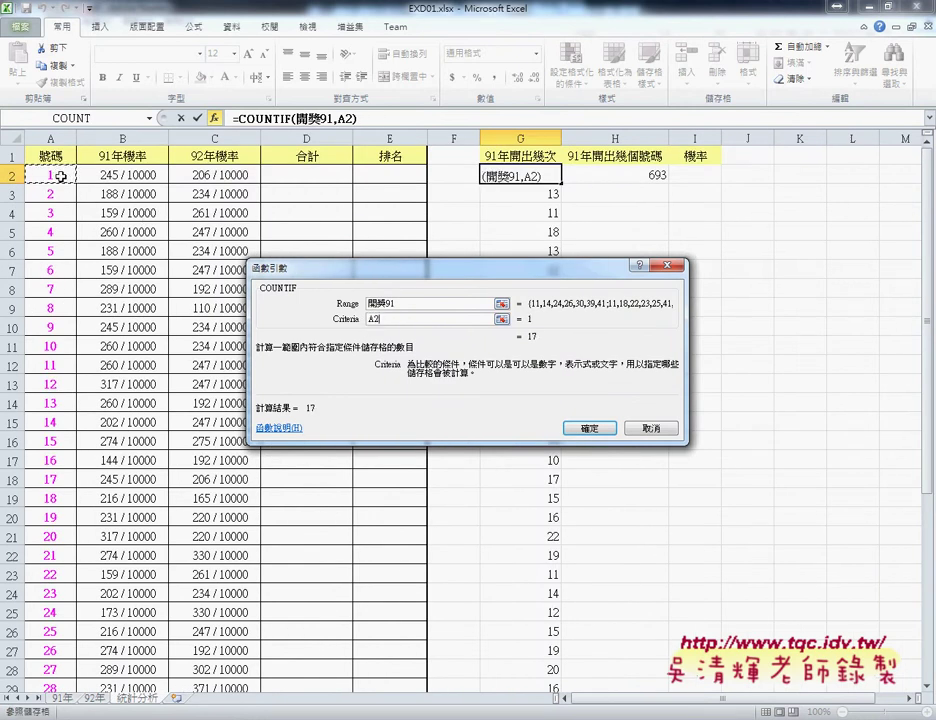
{"action": "left_click", "coordinate": [589, 428]}
{"action": "left_click", "coordinate": [625, 176]}
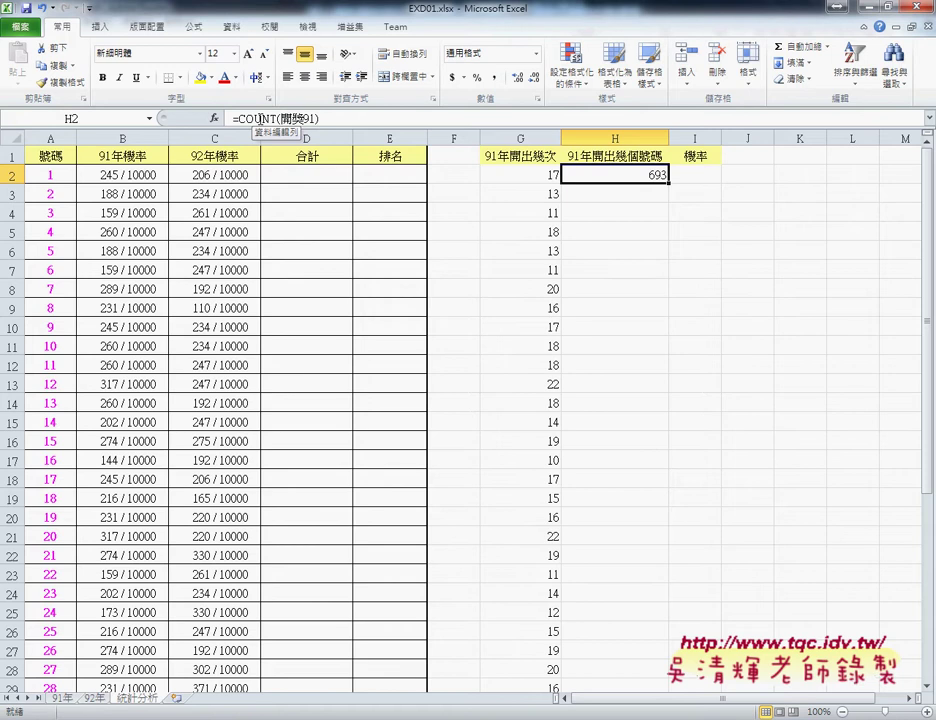
{"action": "left_click_drag", "start_coordinate": [316, 119], "coordinate": [281, 119]}
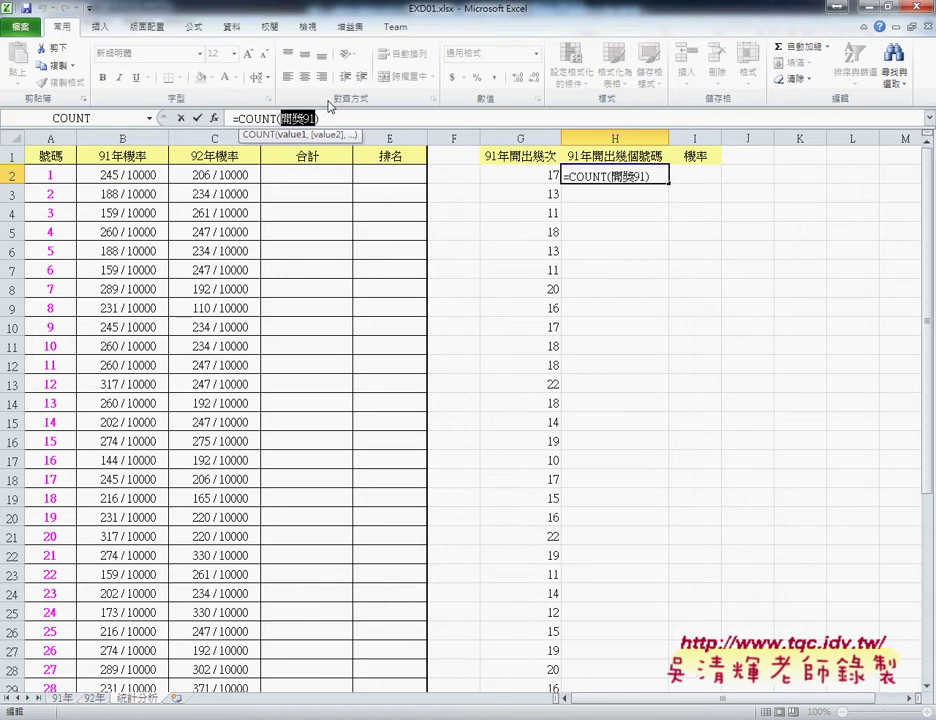
{"action": "left_click", "coordinate": [197, 118]}
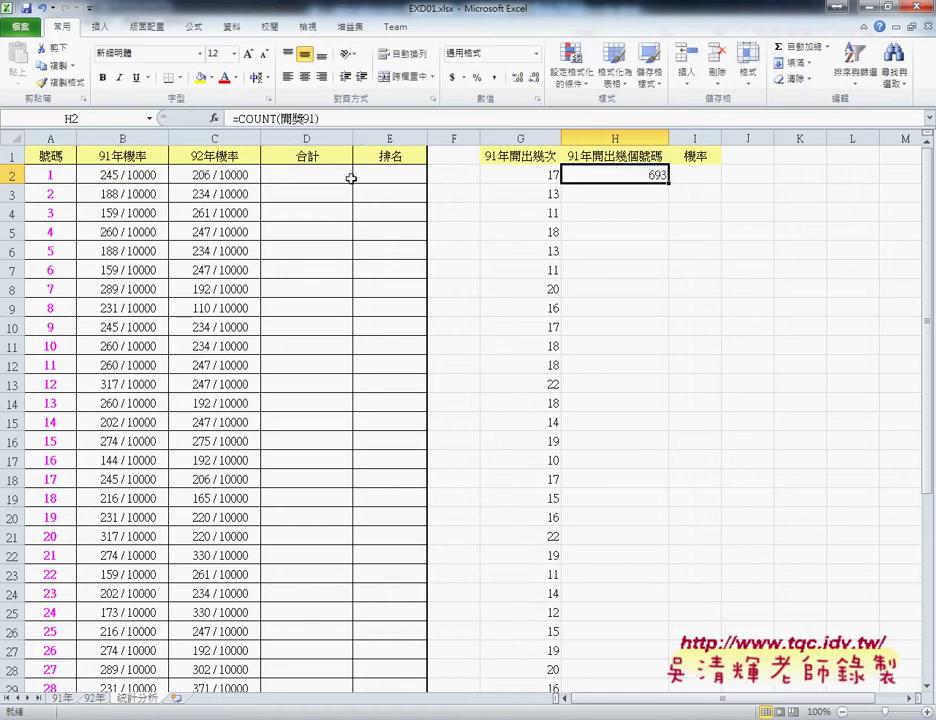
{"action": "left_click", "coordinate": [122, 175]}
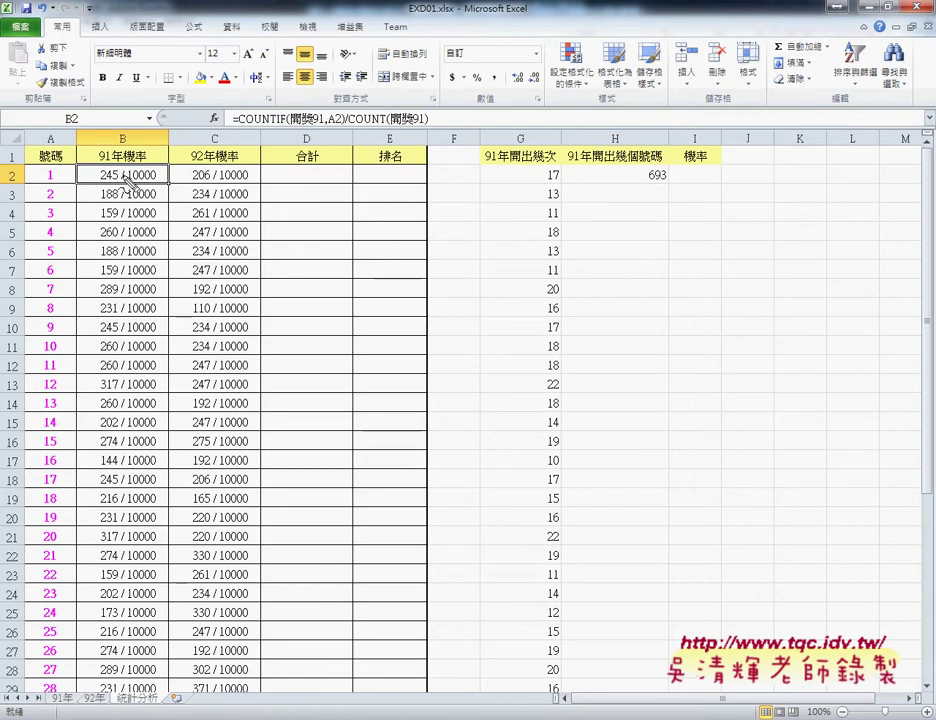
{"action": "mouse_move", "coordinate": [238, 127]}
{"action": "left_mouse_down"}
{"action": "mouse_move", "coordinate": [344, 124]}
{"action": "mouse_move", "coordinate": [317, 159]}
{"action": "mouse_move", "coordinate": [428, 122]}
{"action": "left_mouse_up"}
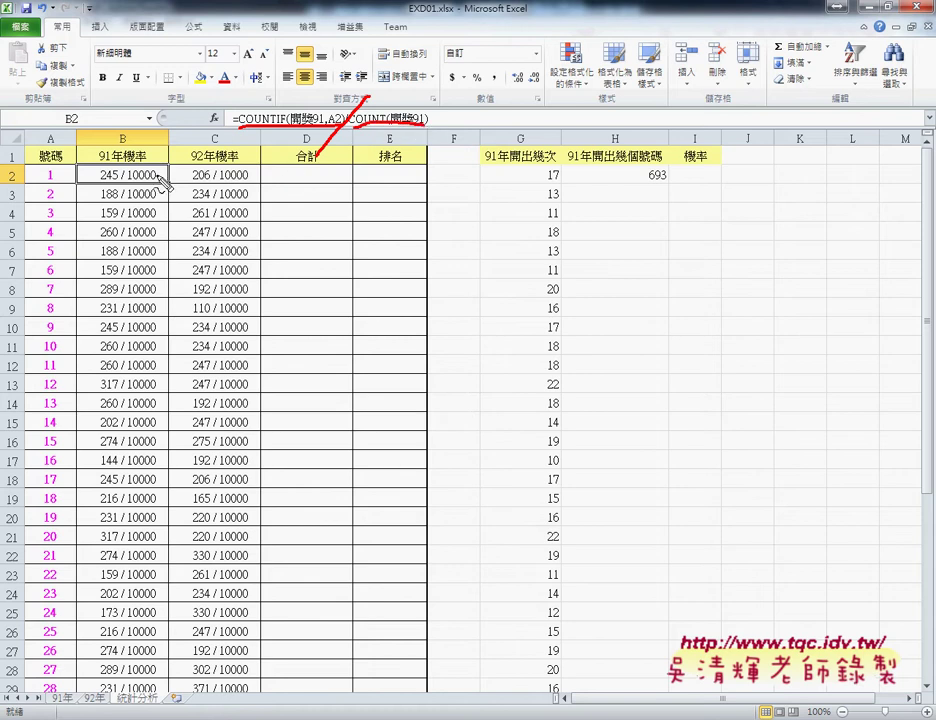
{"action": "left_click_drag", "start_coordinate": [125, 165], "coordinate": [158, 183]}
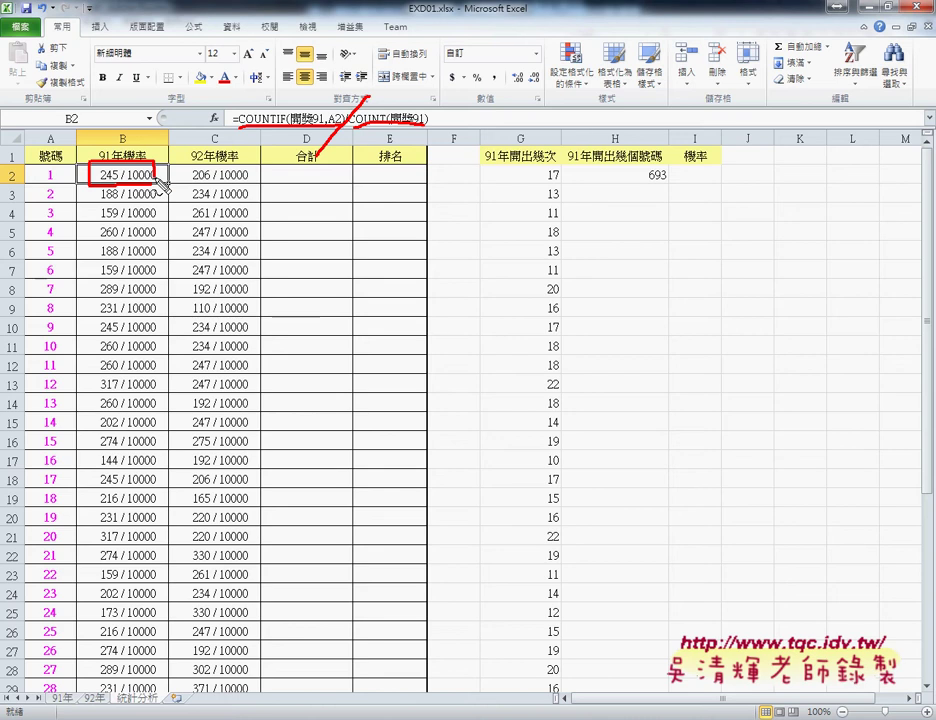
{"action": "key", "text": "Escape"}
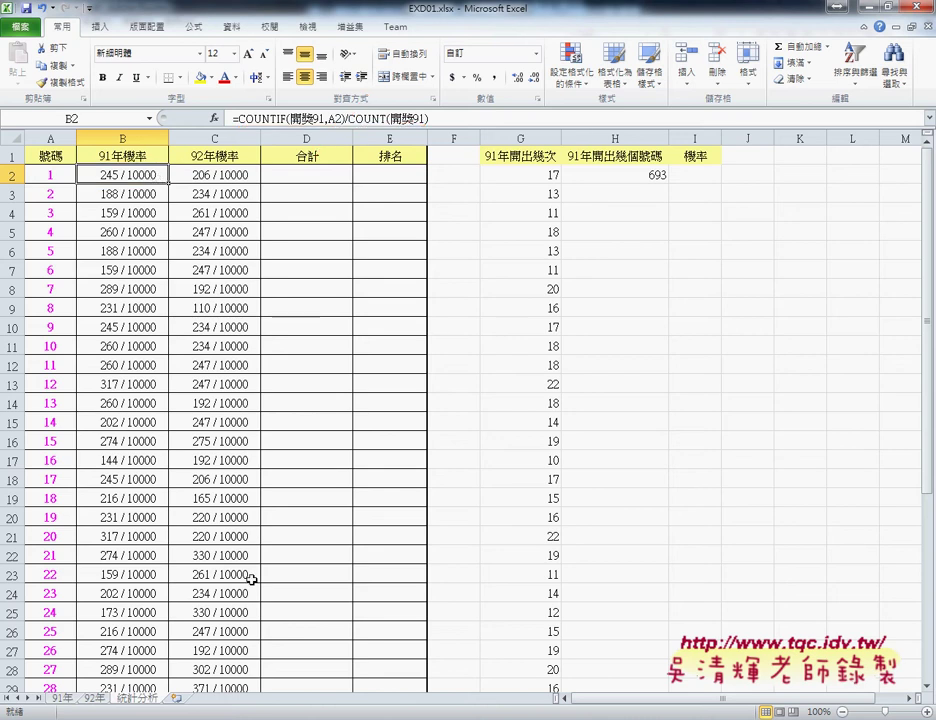
{"action": "left_click", "coordinate": [275, 670]}
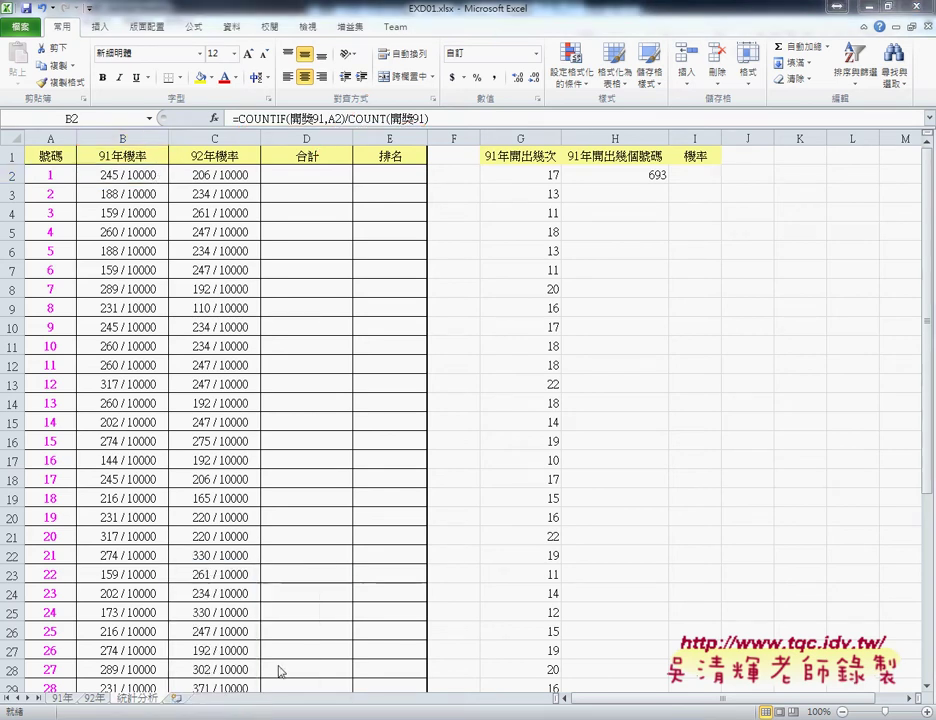
Step: View the 01.PNG and 02.PNG reference images in the 106_樂透彩中獎機率統計 folder, then return to Excel
{"action": "key", "text": "Escape"}
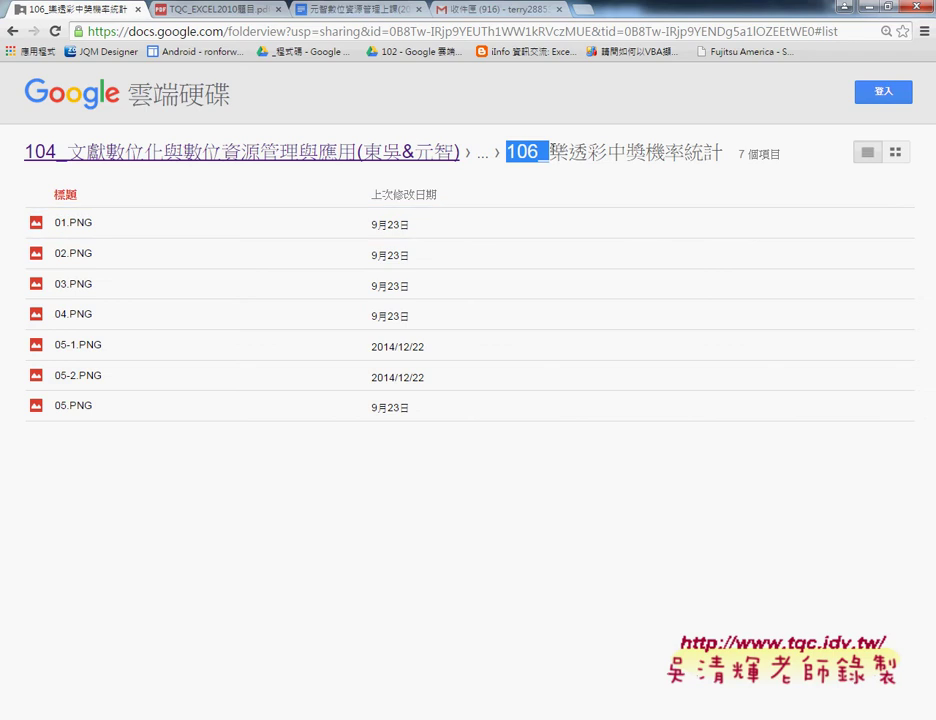
{"action": "left_click_drag", "start_coordinate": [510, 150], "coordinate": [722, 152]}
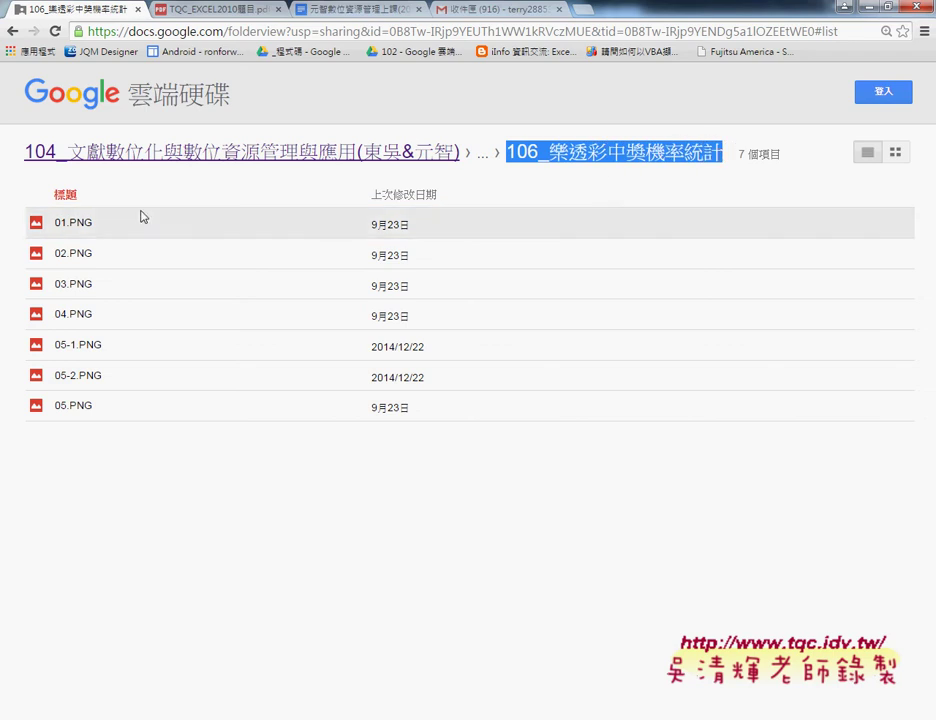
{"action": "left_click", "coordinate": [85, 228]}
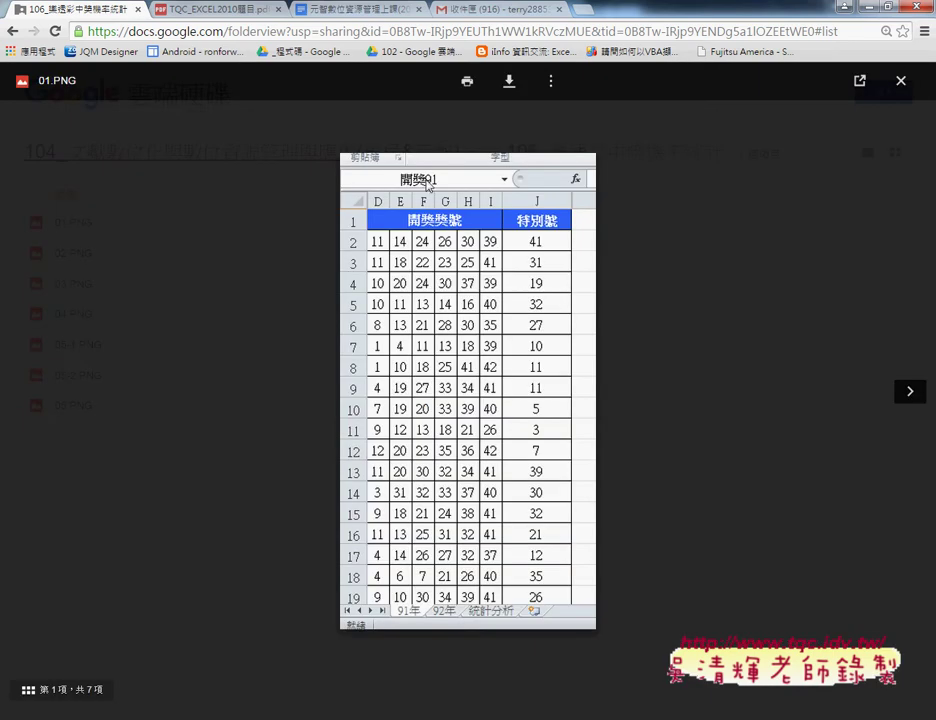
{"action": "left_click", "coordinate": [910, 393]}
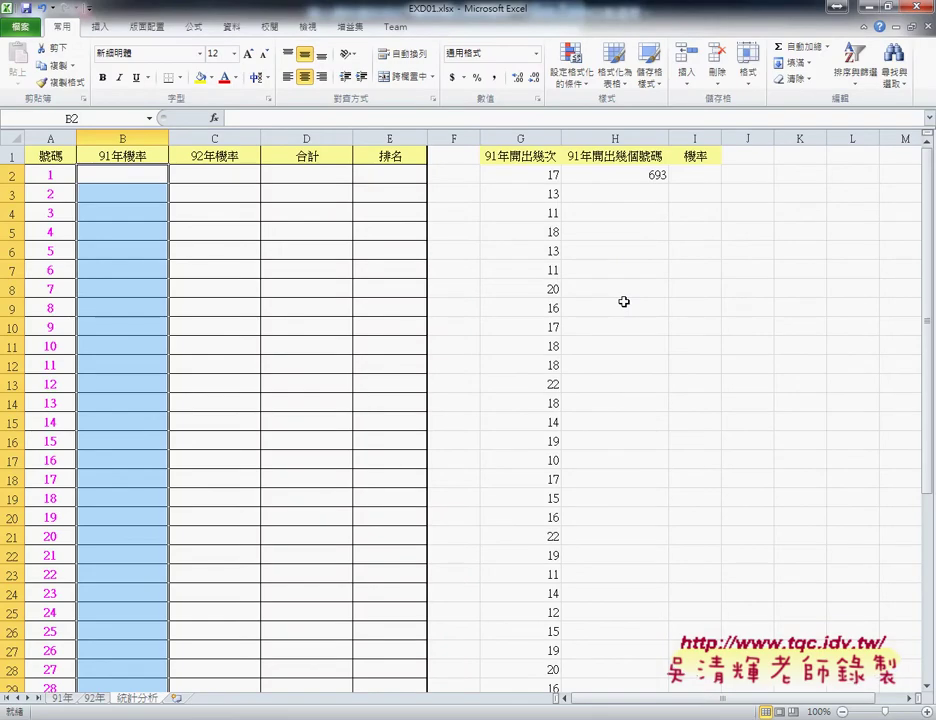
{"action": "left_click", "coordinate": [707, 156]}
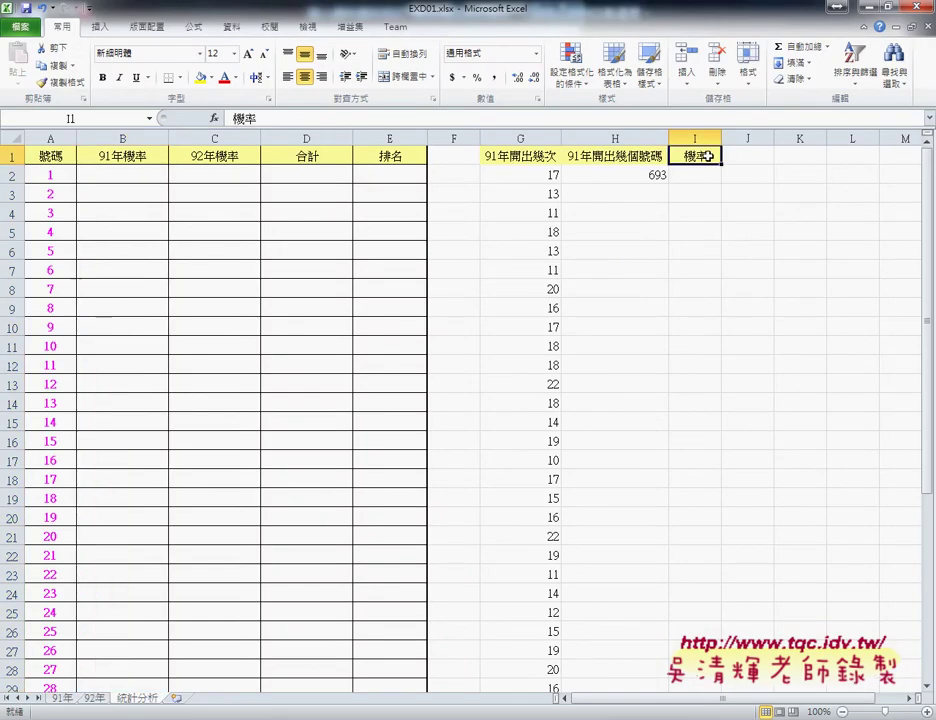
Step: Delete the 機率 heading from I1 and check G2's COUNTIF count
{"action": "key", "text": "Delete"}
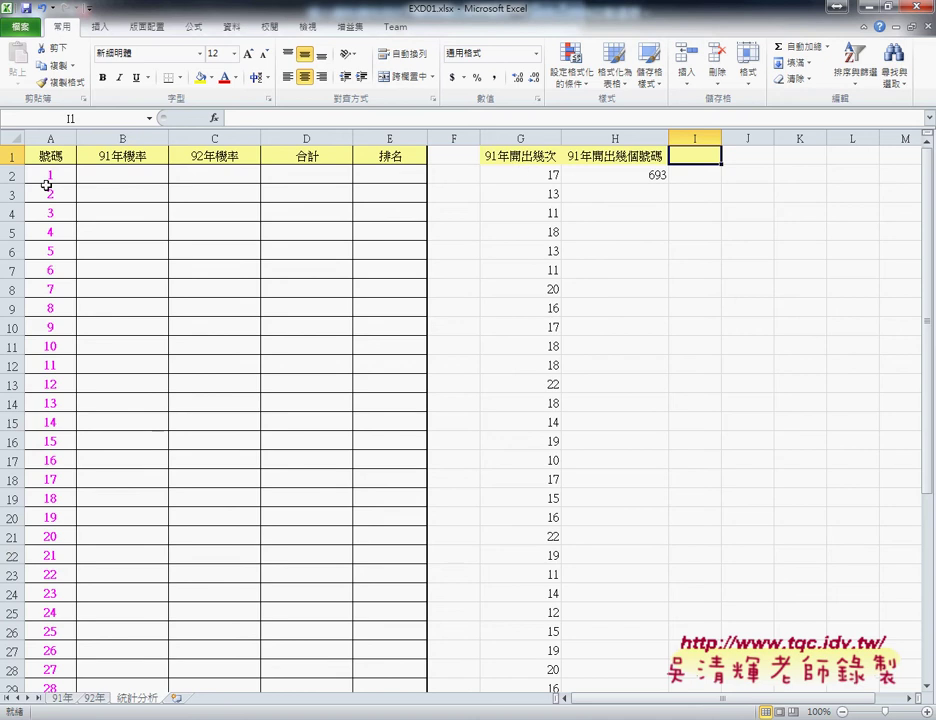
{"action": "left_click", "coordinate": [110, 173]}
{"action": "left_click", "coordinate": [554, 174]}
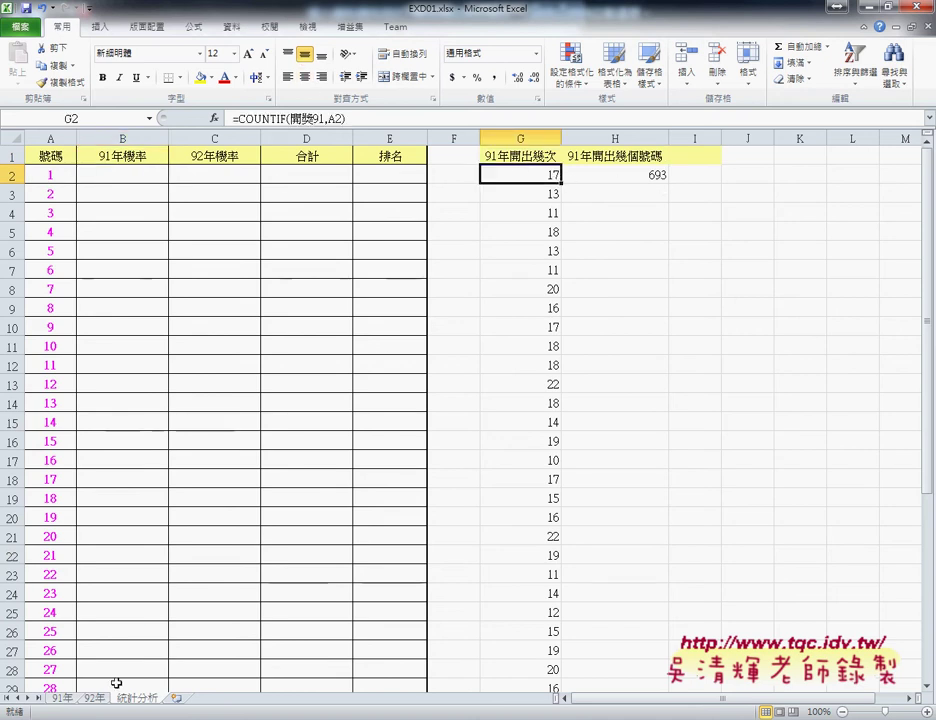
Step: Review the 91年 and 92年 draw sheets, then recheck H2's COUNT and G2's COUNTIF
{"action": "left_click", "coordinate": [60, 698]}
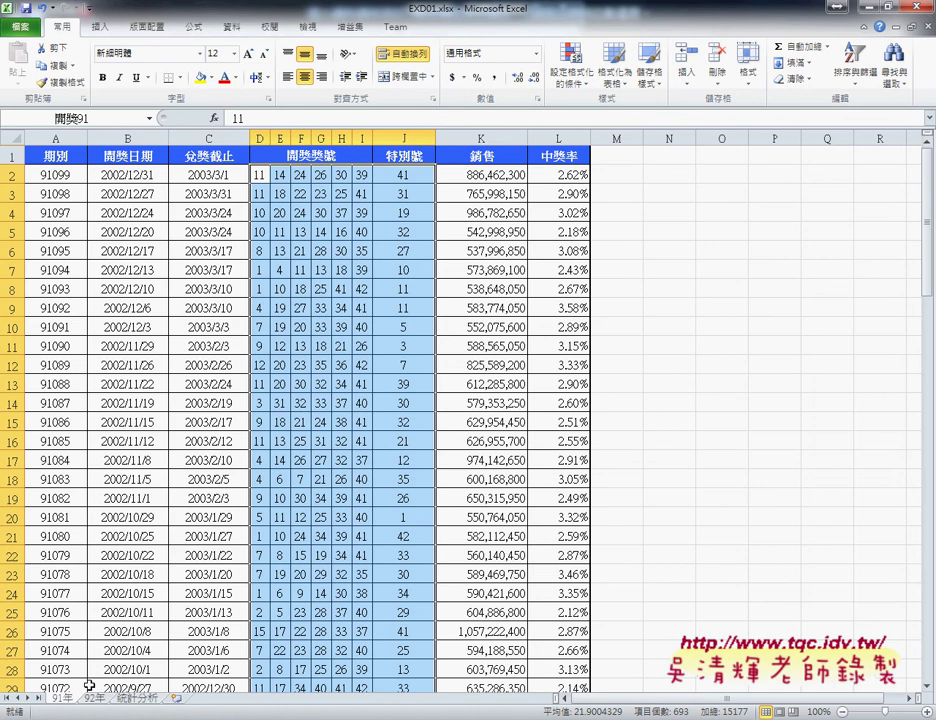
{"action": "key", "text": "ctrl+Page_Down"}
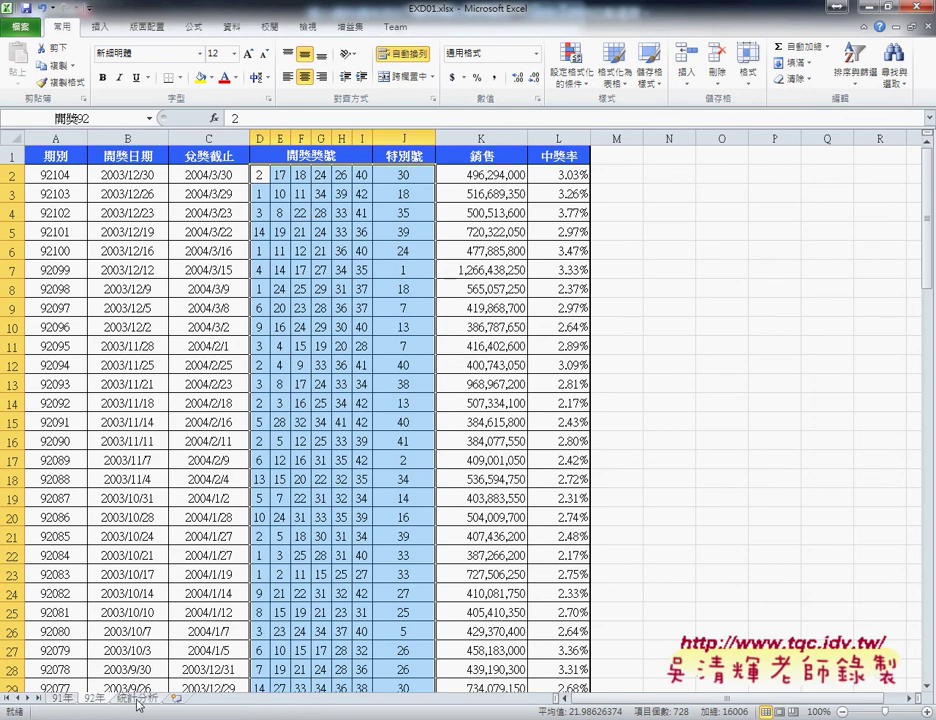
{"action": "left_click", "coordinate": [139, 700]}
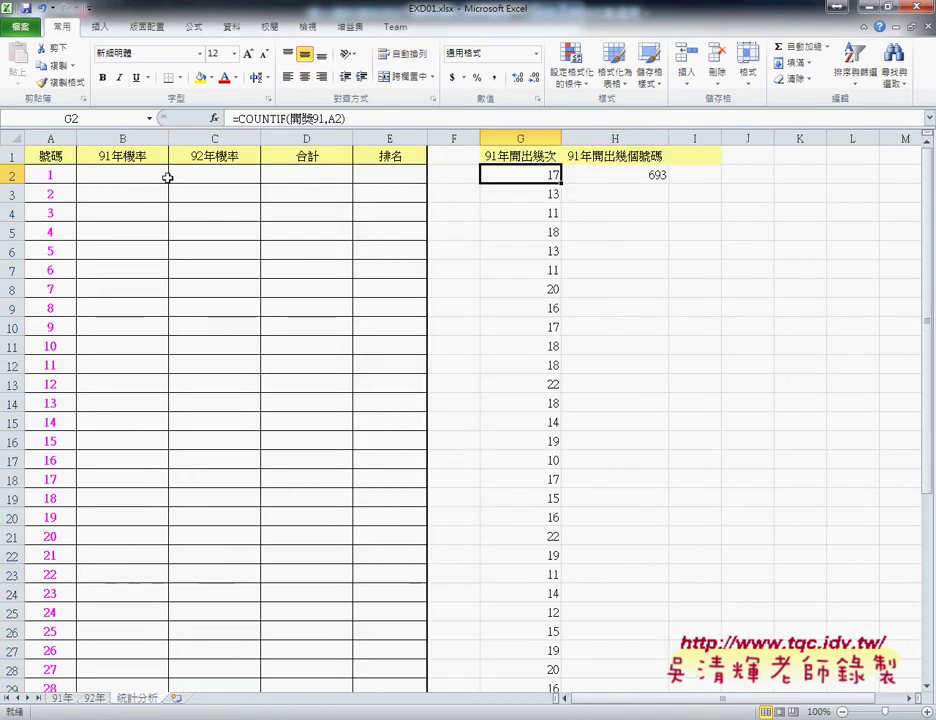
{"action": "left_click", "coordinate": [604, 174]}
{"action": "left_click", "coordinate": [509, 174]}
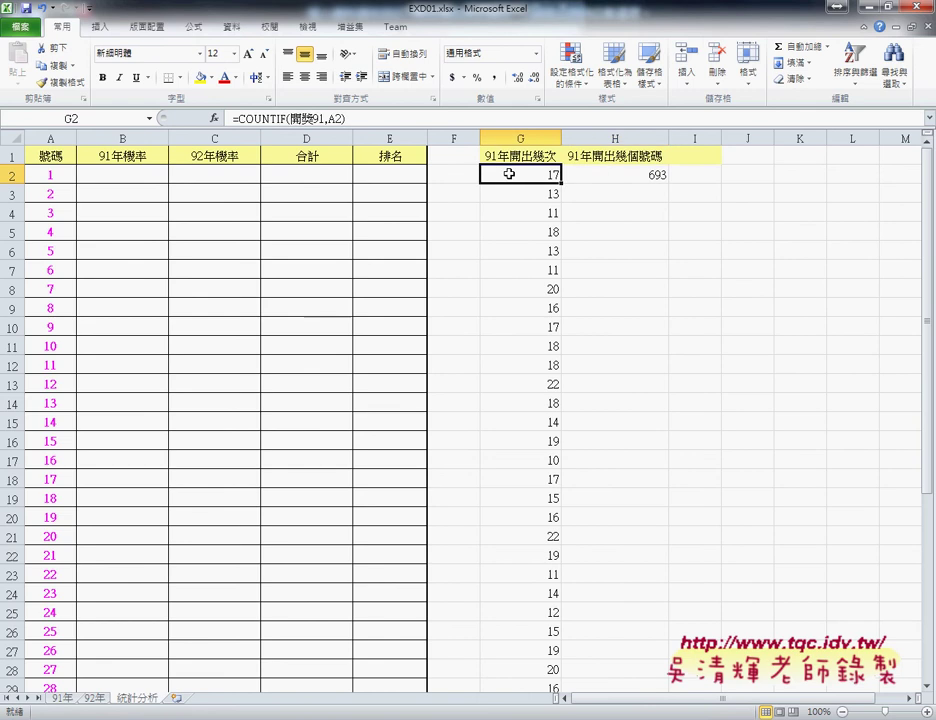